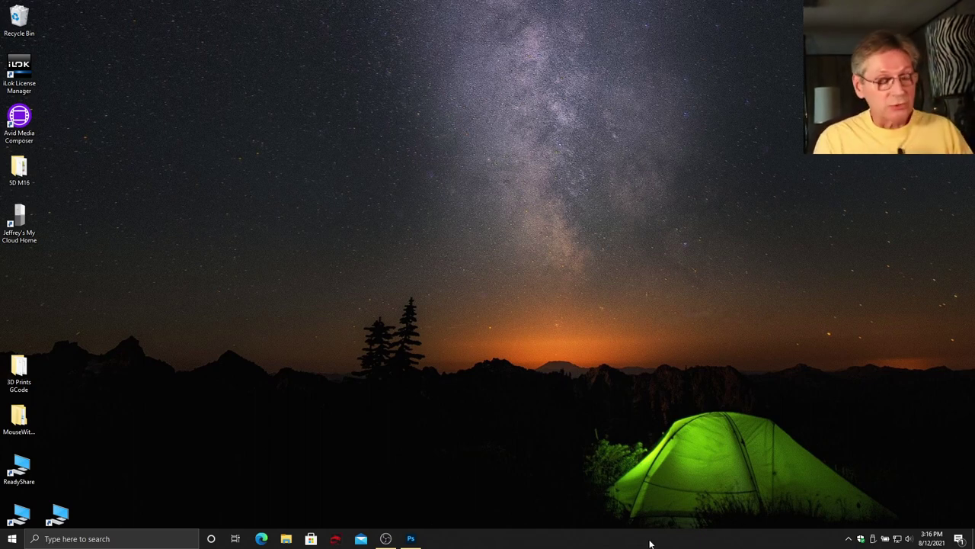
# Browse to D:\Driveway Main Pano\DrivewayPano-2\Pano-Big-A and preview Cropped-Resized-A.png
pyautogui.moveTo(416, 541)
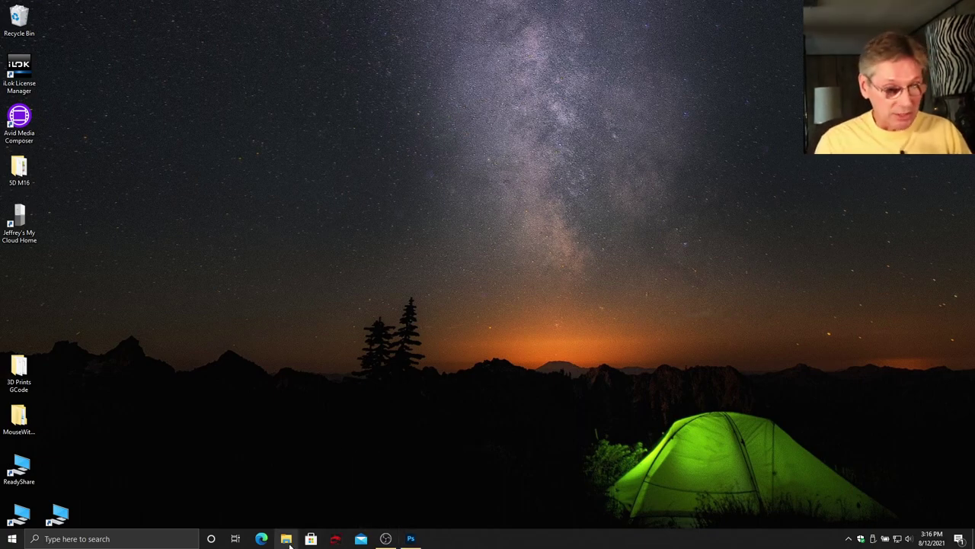
pyautogui.press('super+e')
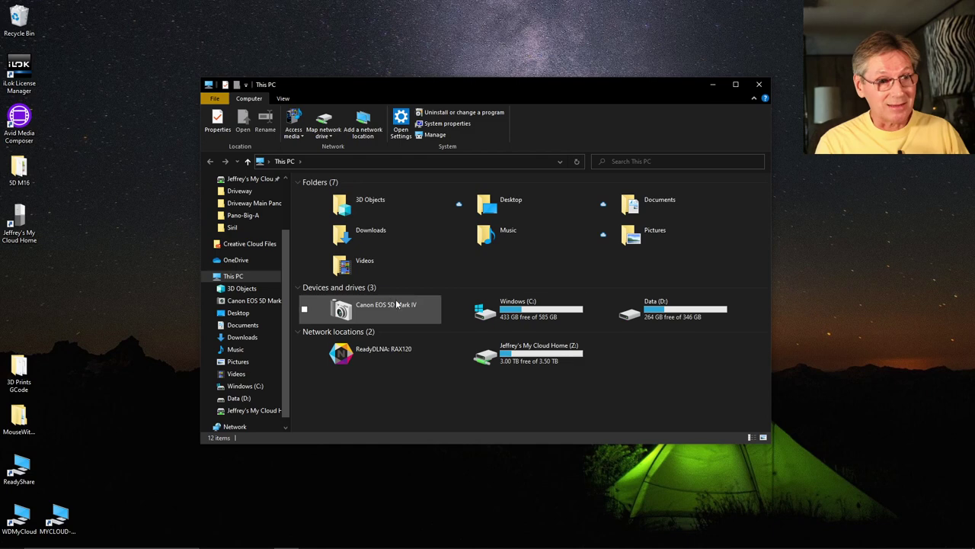
pyautogui.doubleClick(658, 321)
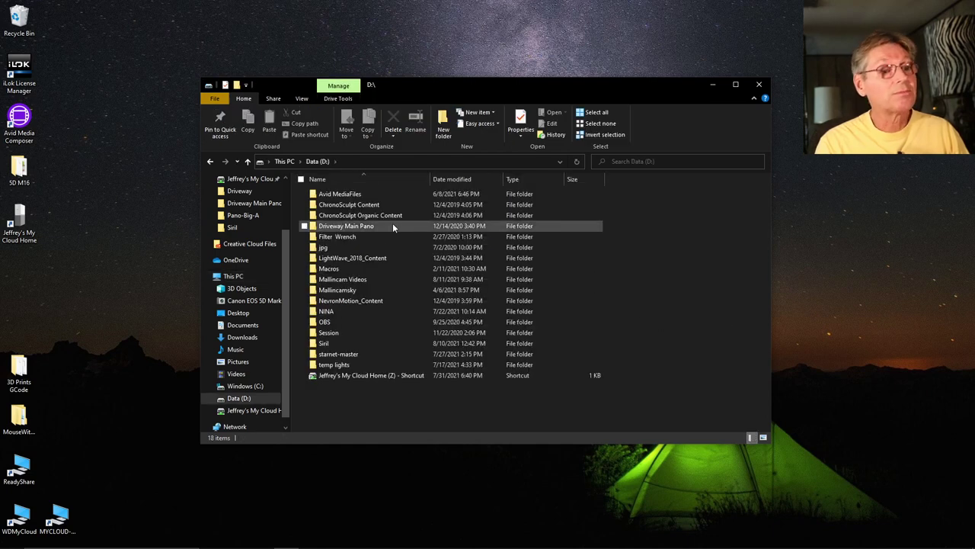
pyautogui.doubleClick(314, 226)
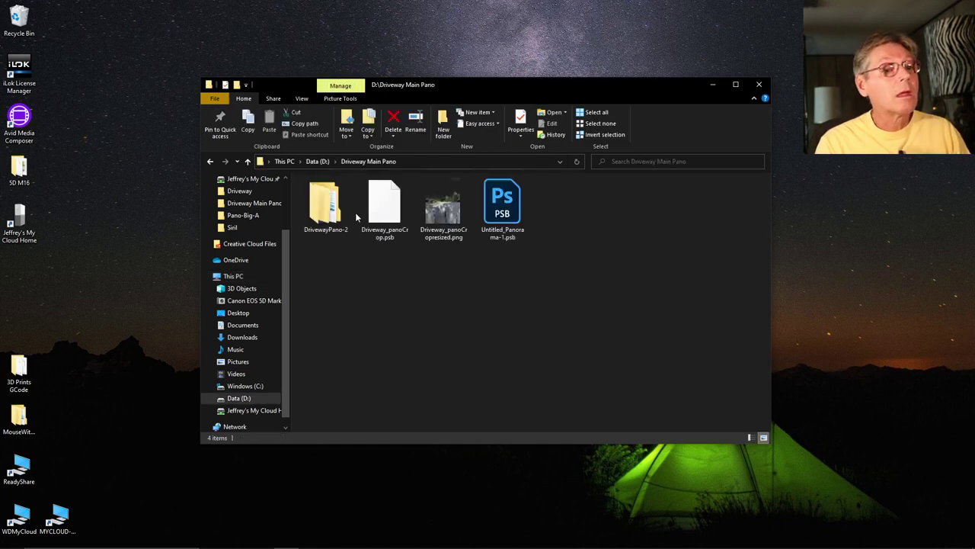
pyautogui.click(311, 223)
pyautogui.doubleClick(310, 223)
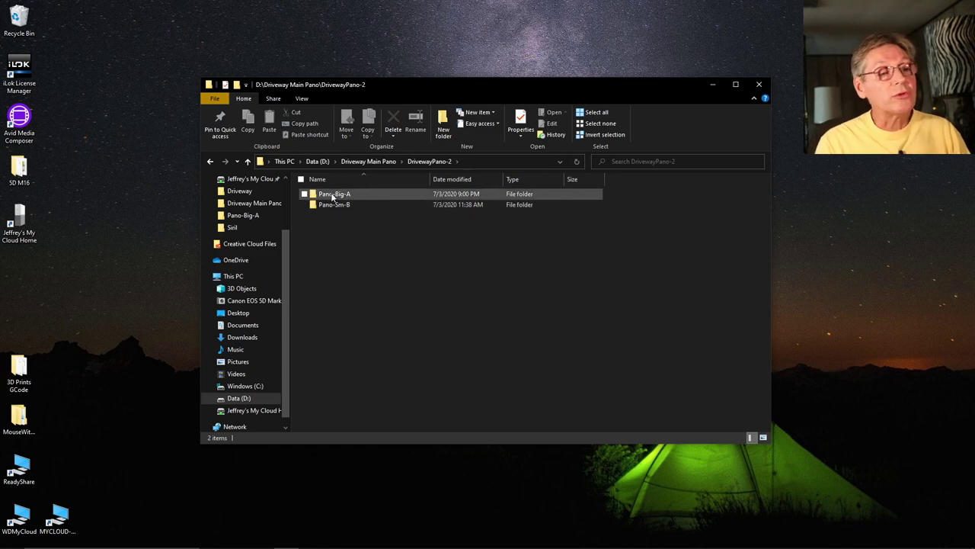
pyautogui.doubleClick(332, 195)
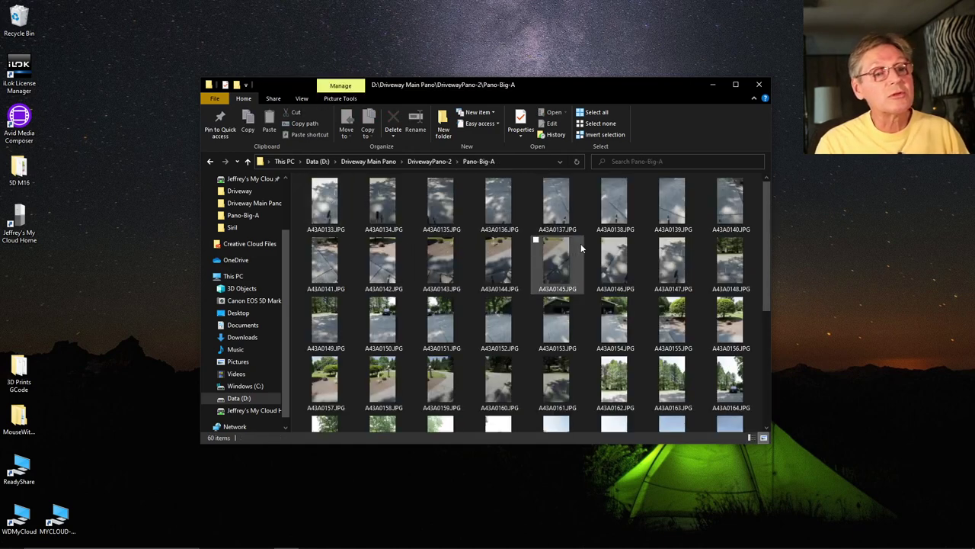
pyautogui.scroll(-5, 633, 246)
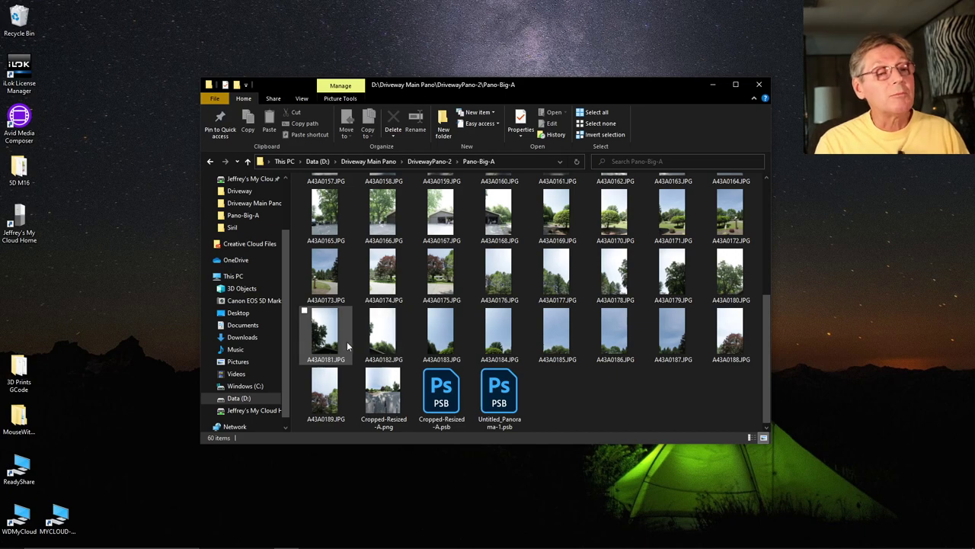
pyautogui.doubleClick(388, 392)
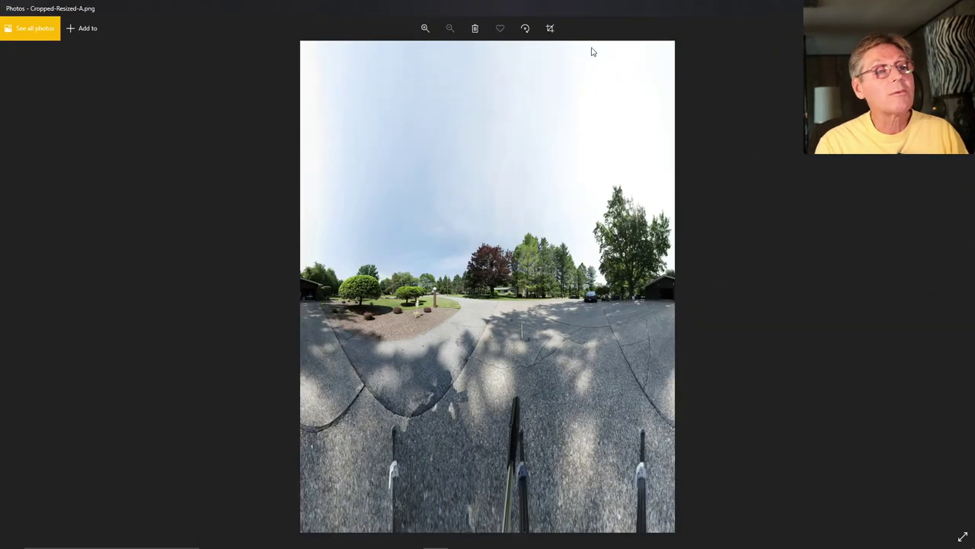
# Close the preview and open the Pano-Sm-B folder of driveway source photos
pyautogui.hotkey('alt', 'F4')
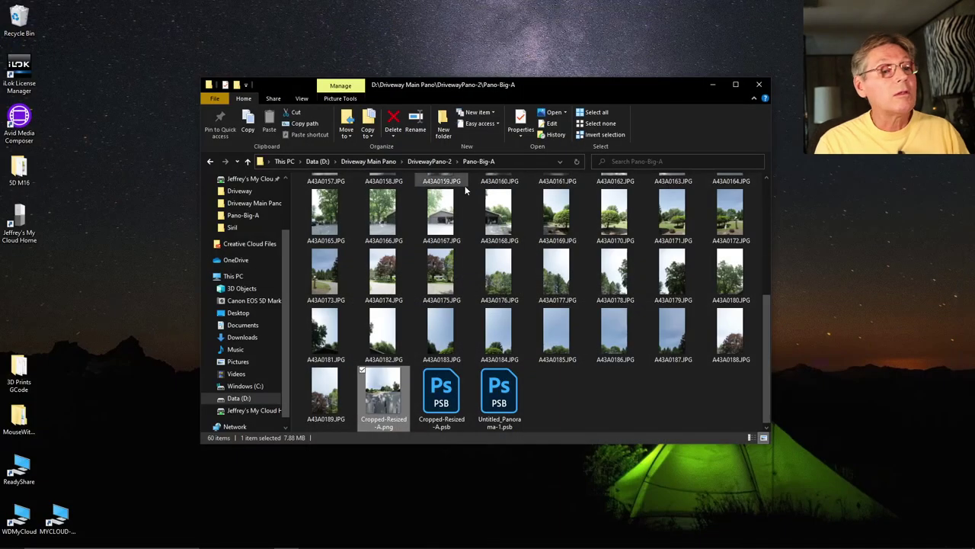
pyautogui.click(417, 161)
pyautogui.doubleClick(334, 203)
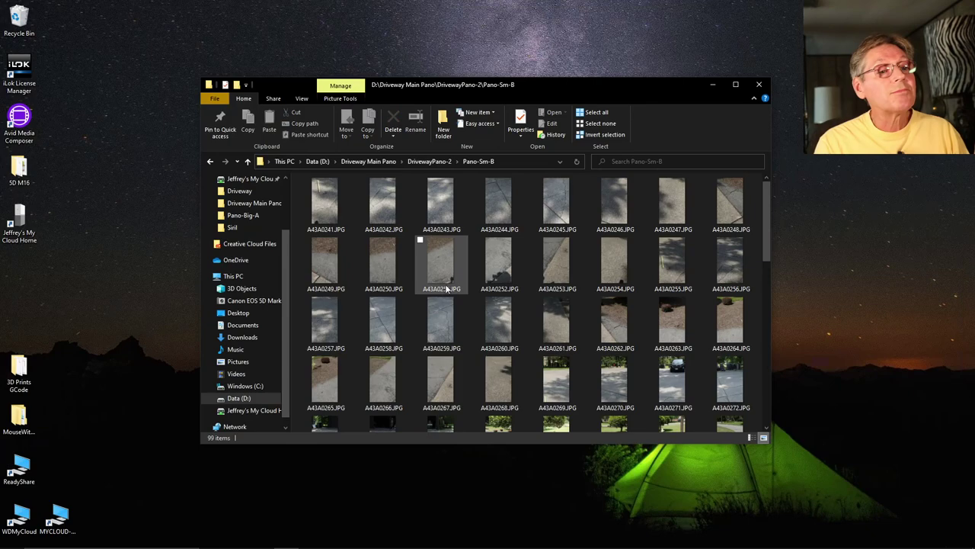
# Scroll through the 99 Pano-Sm-B driveway photo thumbnails
pyautogui.scroll(-5, 559, 319)
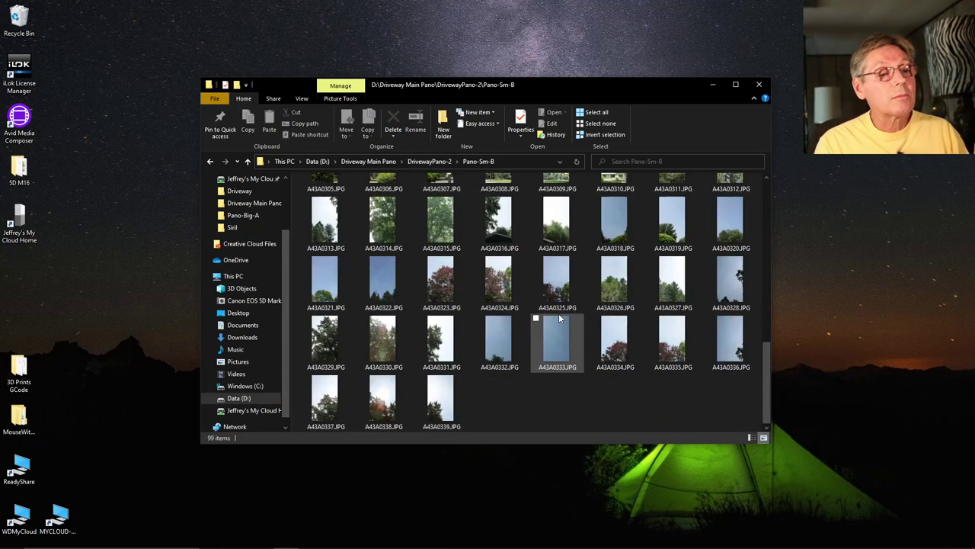
pyautogui.scroll(5, 559, 322)
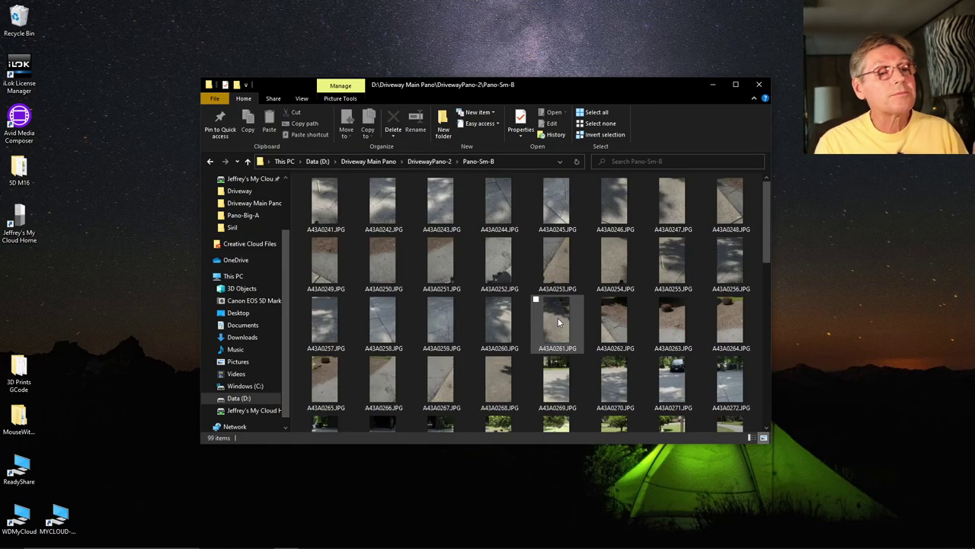
pyautogui.moveTo(566, 309)
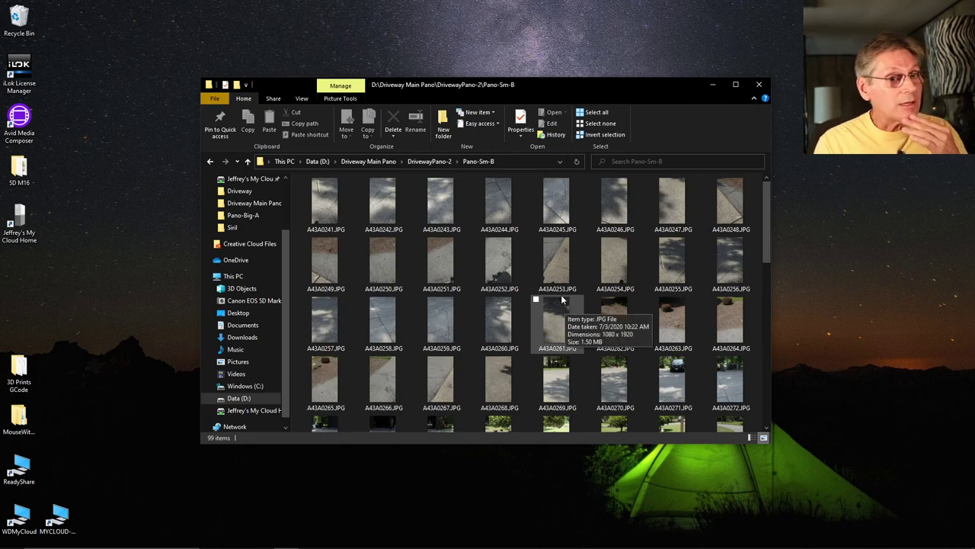
pyautogui.scroll(-4, 426, 327)
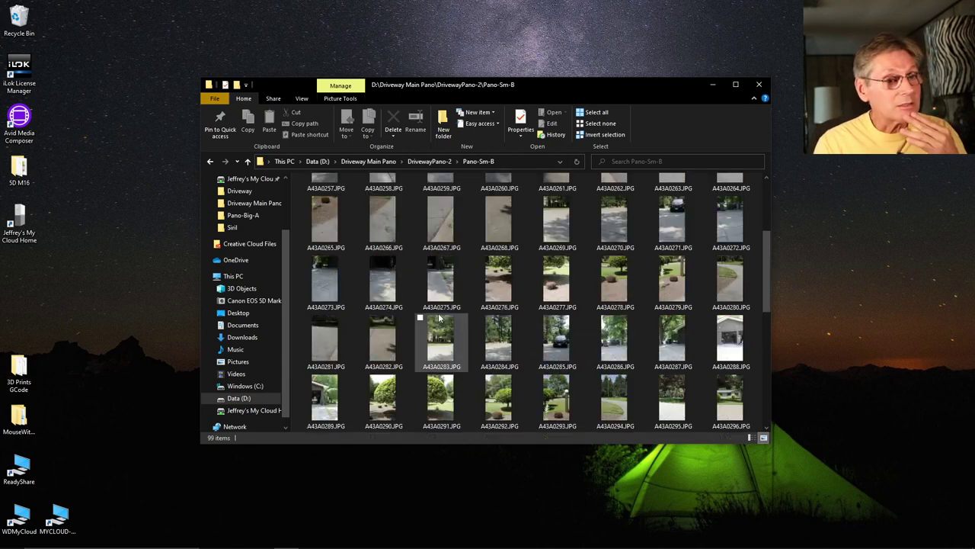
pyautogui.scroll(-3, 503, 335)
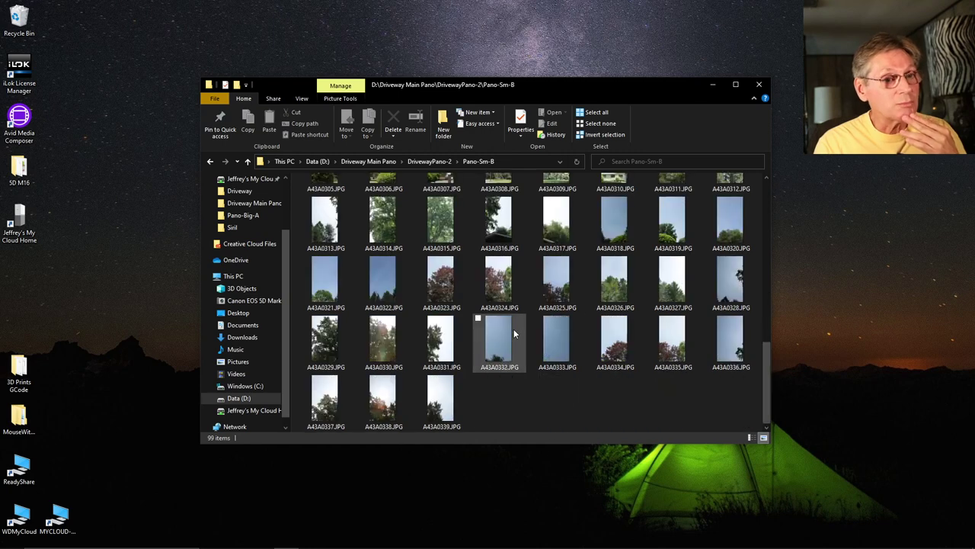
pyautogui.moveTo(515, 333)
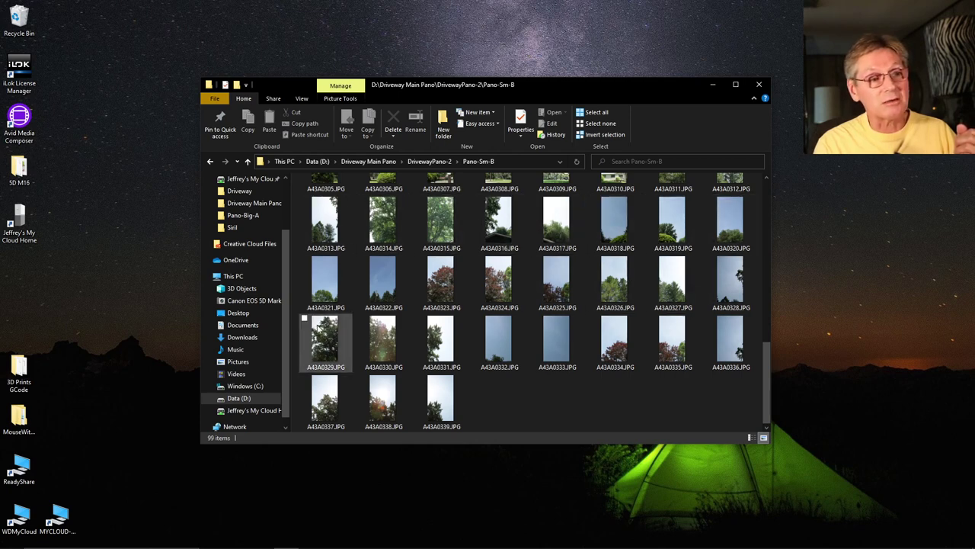
# Return to the Driveway Main Pano folder and close File Explorer
pyautogui.click(368, 163)
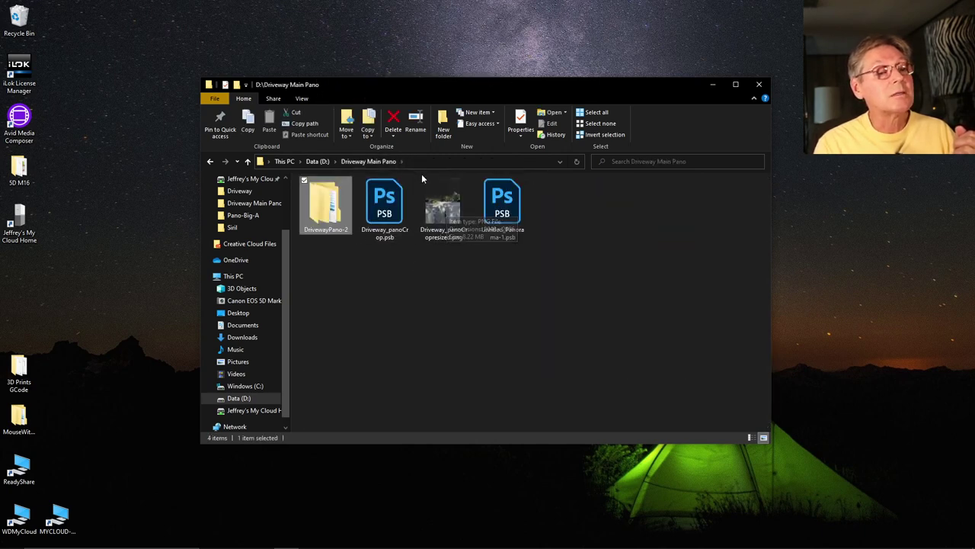
pyautogui.doubleClick(337, 206)
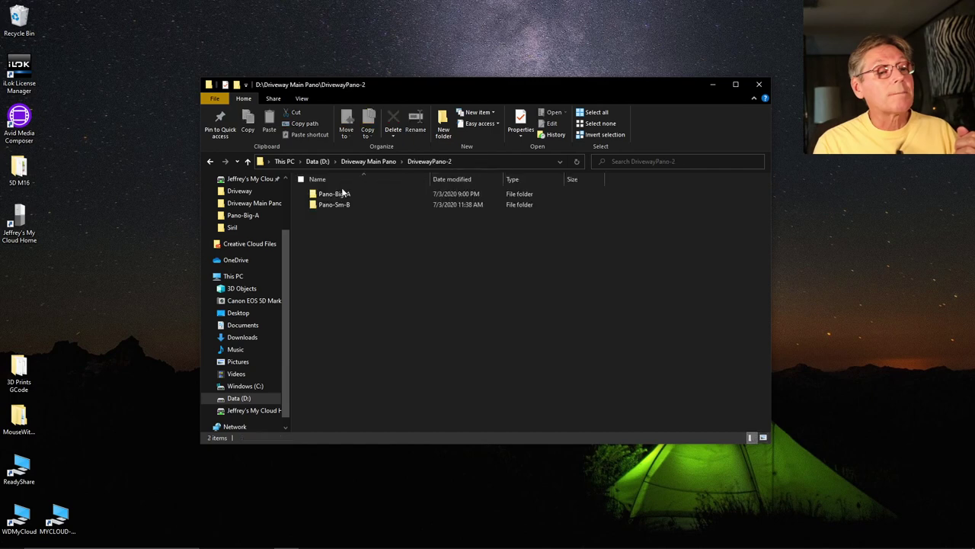
pyautogui.click(350, 162)
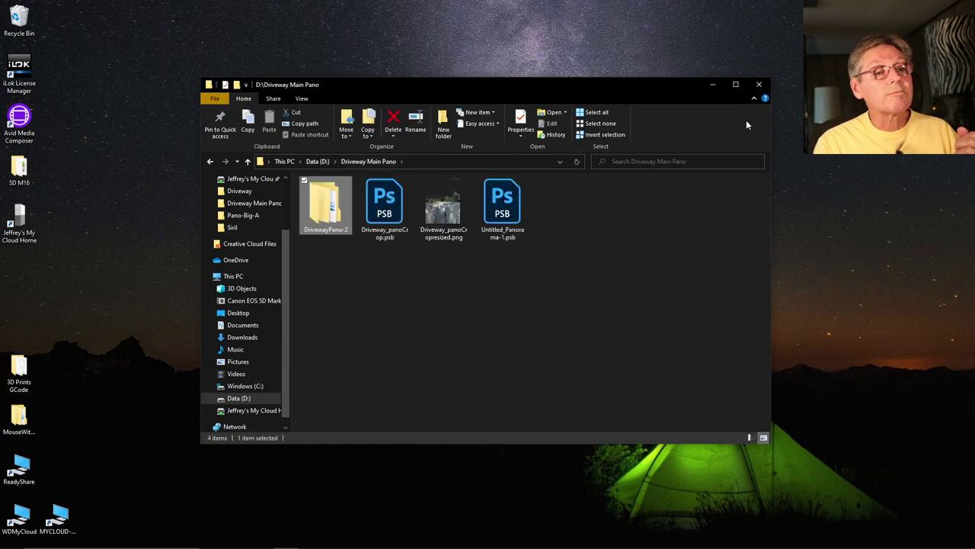
pyautogui.click(759, 85)
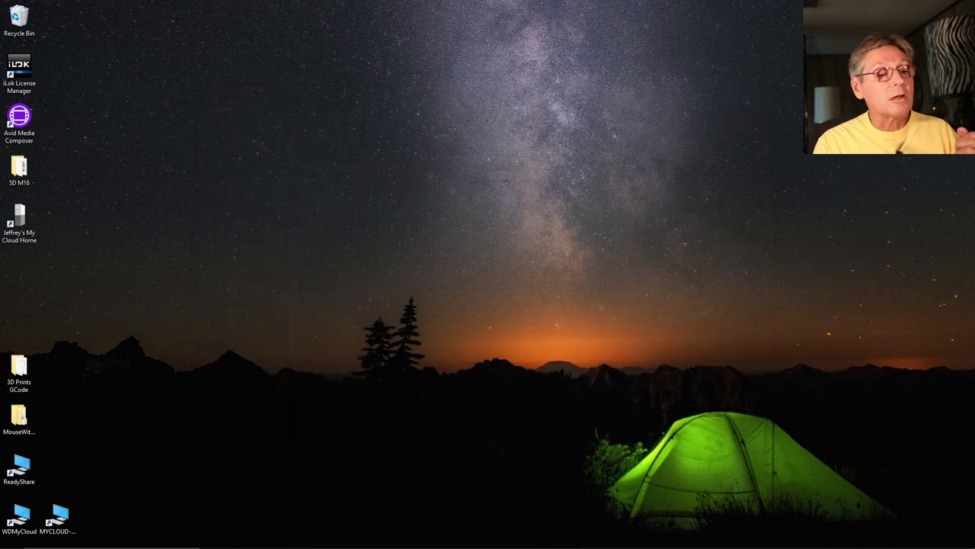
# Bring Photoshop forward with the 2048 × 2686 px Cropped-Resized-A.png panorama document
pyautogui.click(411, 538)
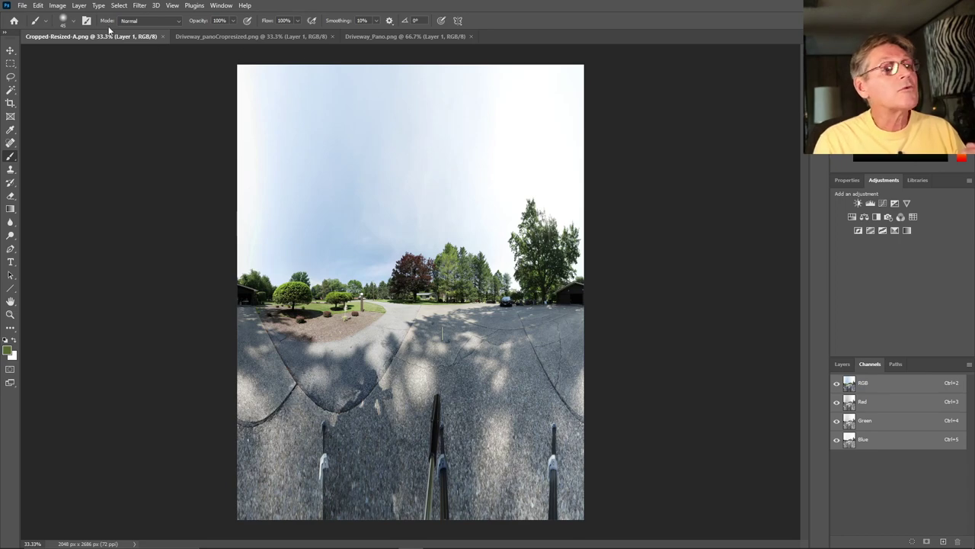
pyautogui.click(22, 6)
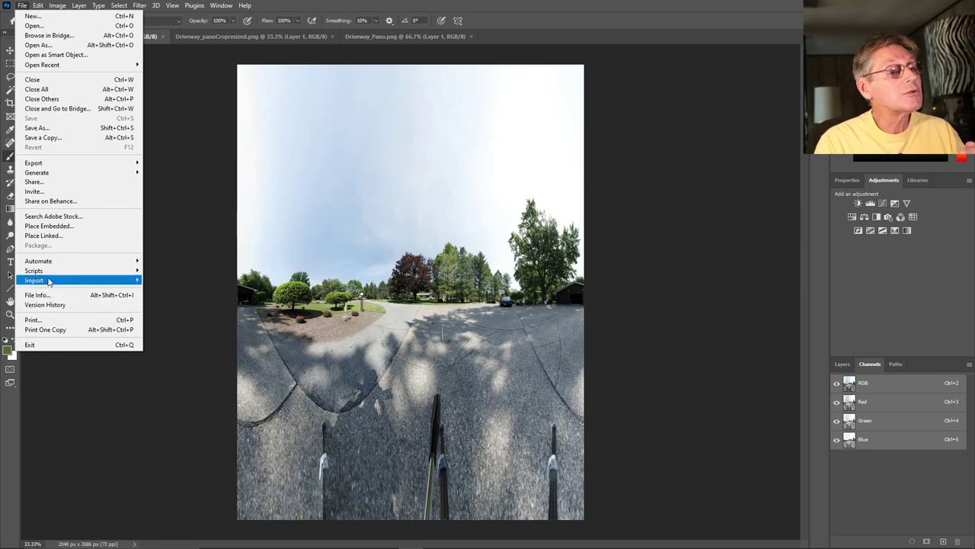
pyautogui.moveTo(50, 275)
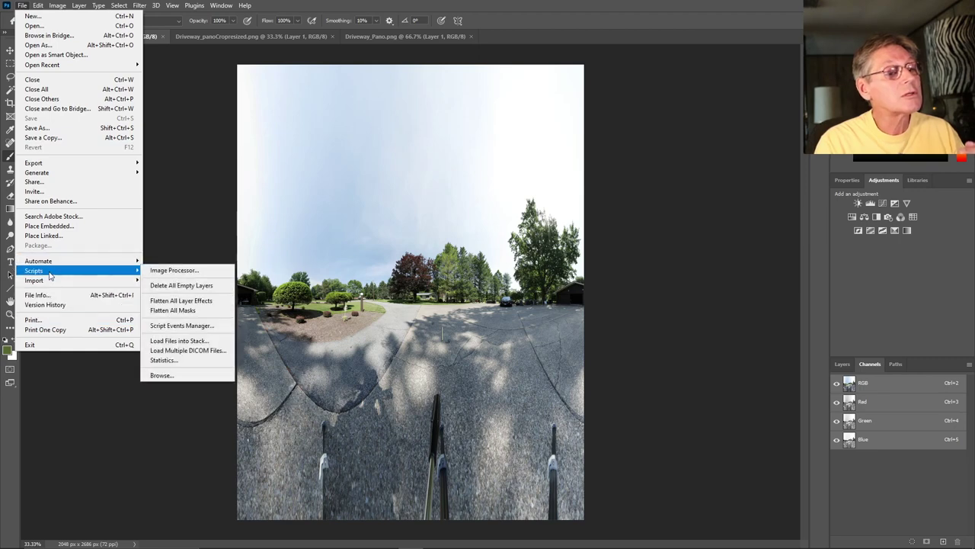
pyautogui.moveTo(88, 263)
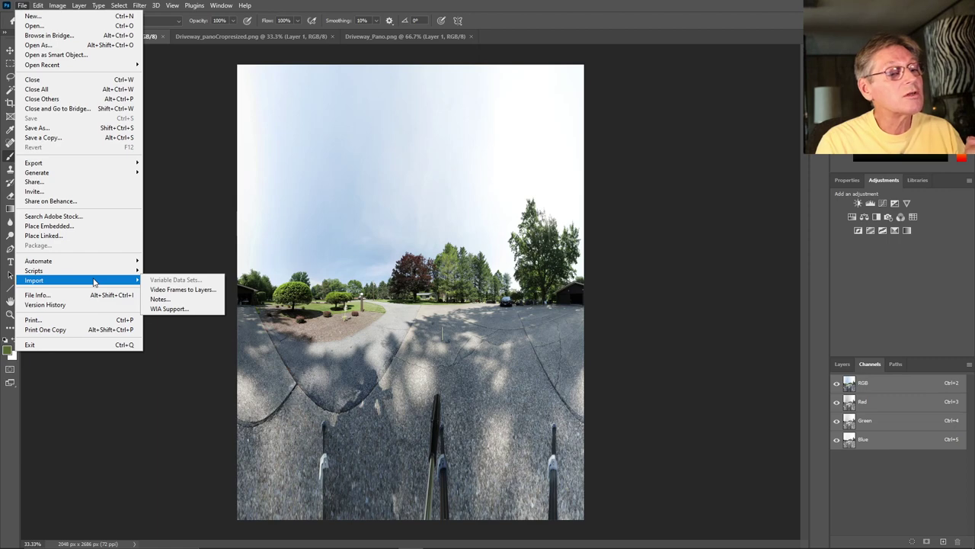
pyautogui.click(213, 99)
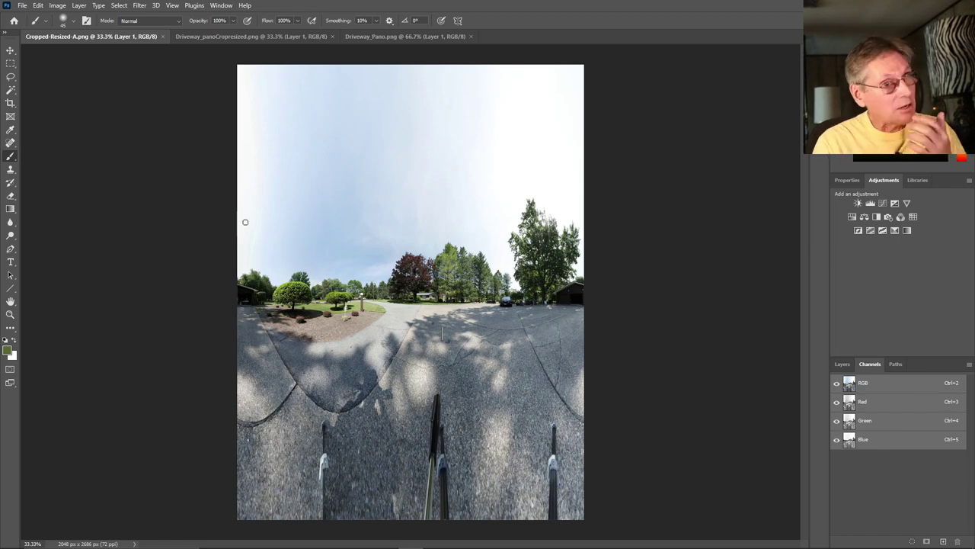
# Switch to Driveway_panoCropresized.png and inspect its transparent-sky treetop edges at 114% zoom
pyautogui.click(259, 36)
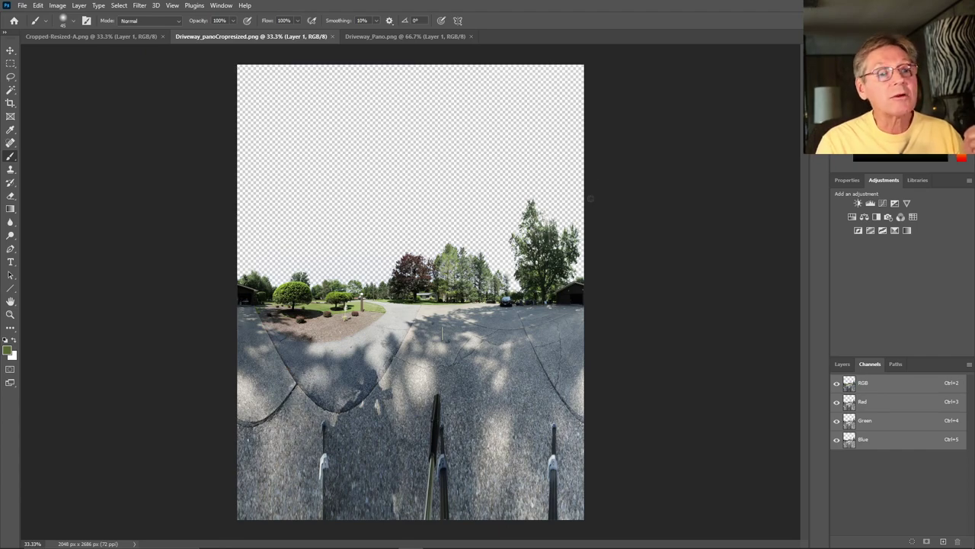
pyautogui.scroll(5, 470, 167)
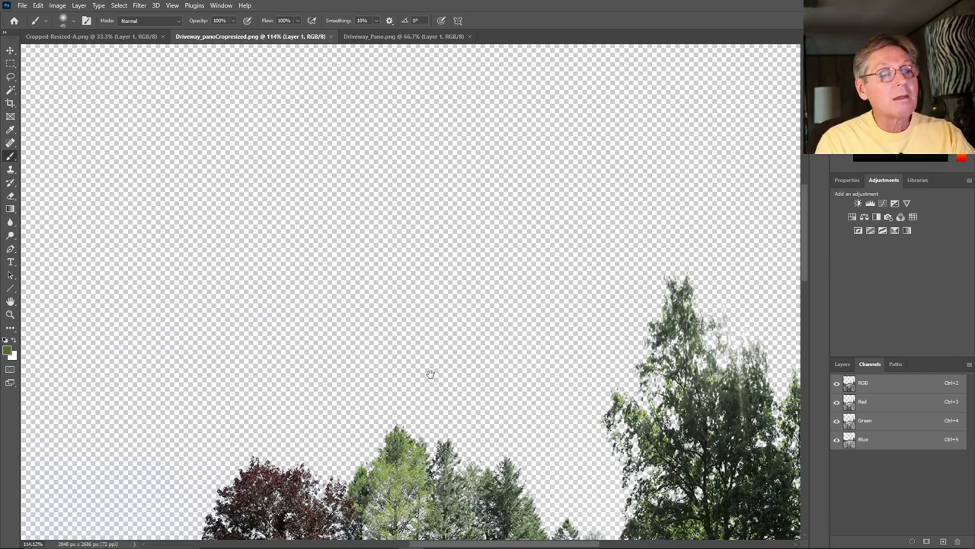
pyautogui.moveTo(429, 370); pyautogui.dragTo(373, 97)
pyautogui.moveTo(529, 266); pyautogui.dragTo(362, 334)
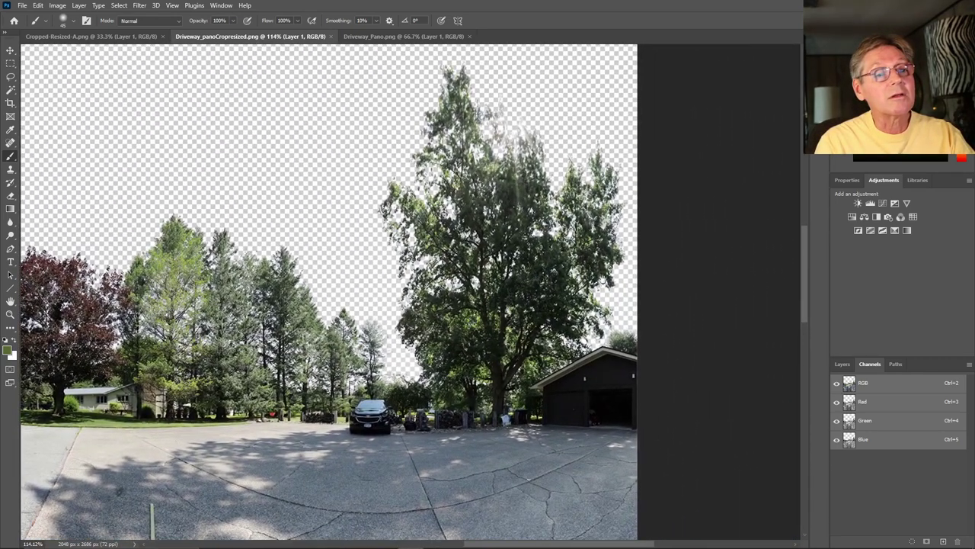
pyautogui.moveTo(356, 247); pyautogui.dragTo(513, 244)
pyautogui.moveTo(350, 280); pyautogui.dragTo(770, 193)
pyautogui.moveTo(477, 289); pyautogui.dragTo(377, 278)
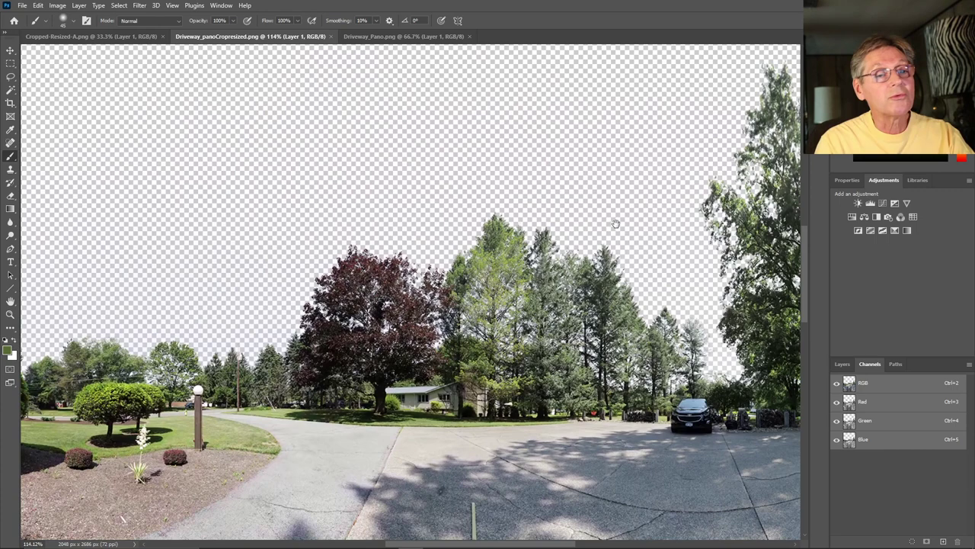
pyautogui.moveTo(615, 223); pyautogui.dragTo(490, 311)
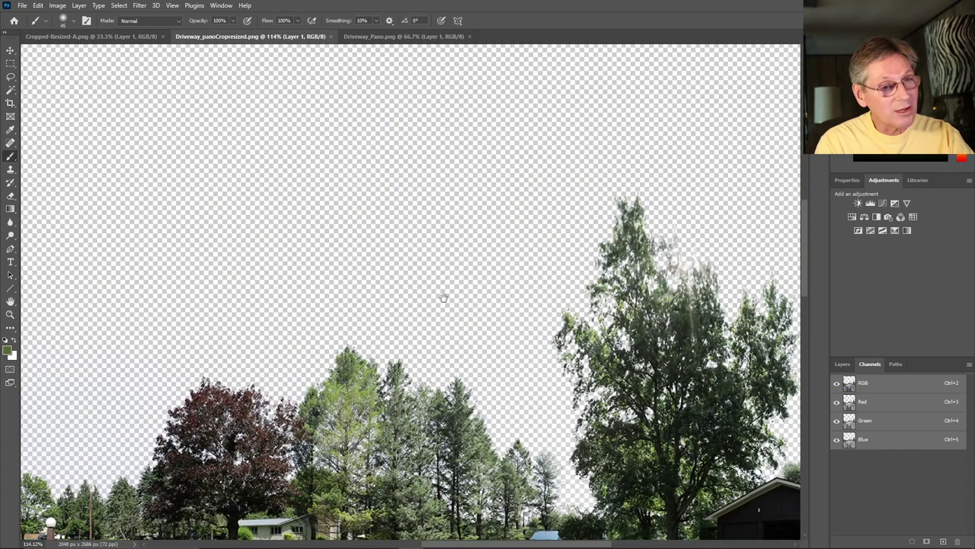
pyautogui.moveTo(377, 302); pyautogui.dragTo(460, 242)
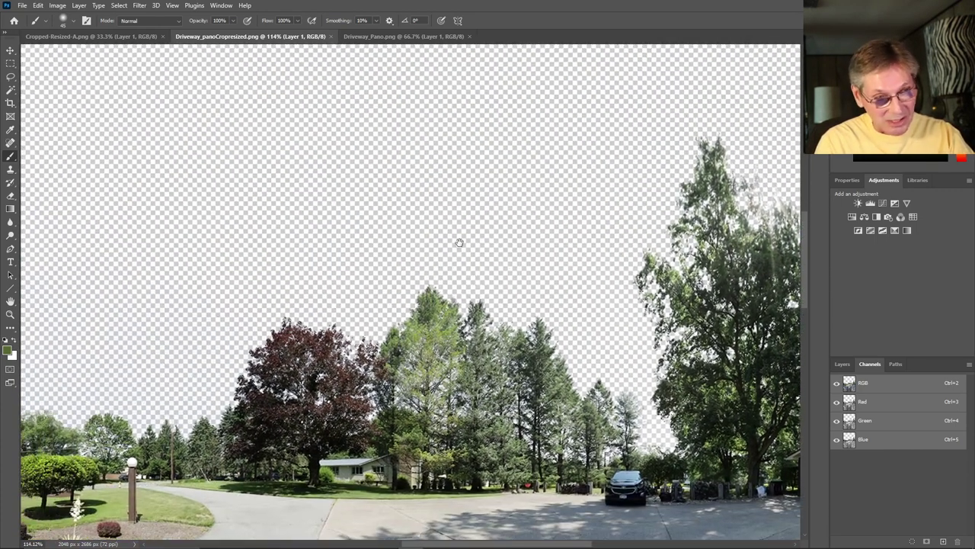
pyautogui.scroll(-6, 459, 243)
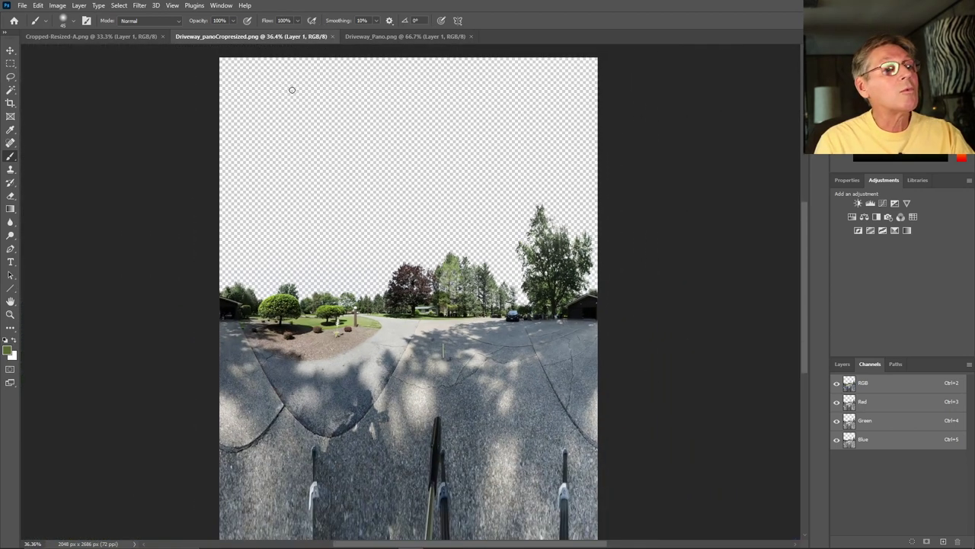
pyautogui.click(57, 6)
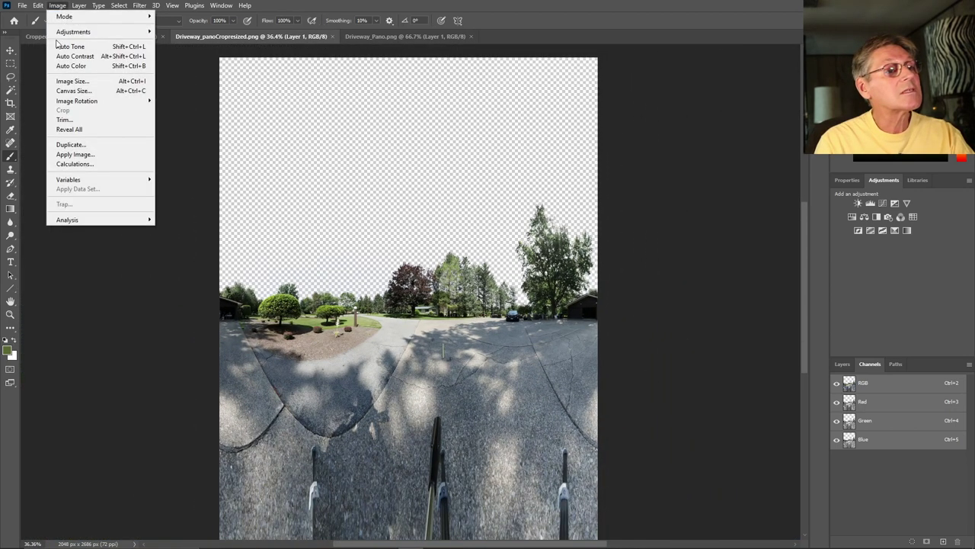
pyautogui.click(65, 82)
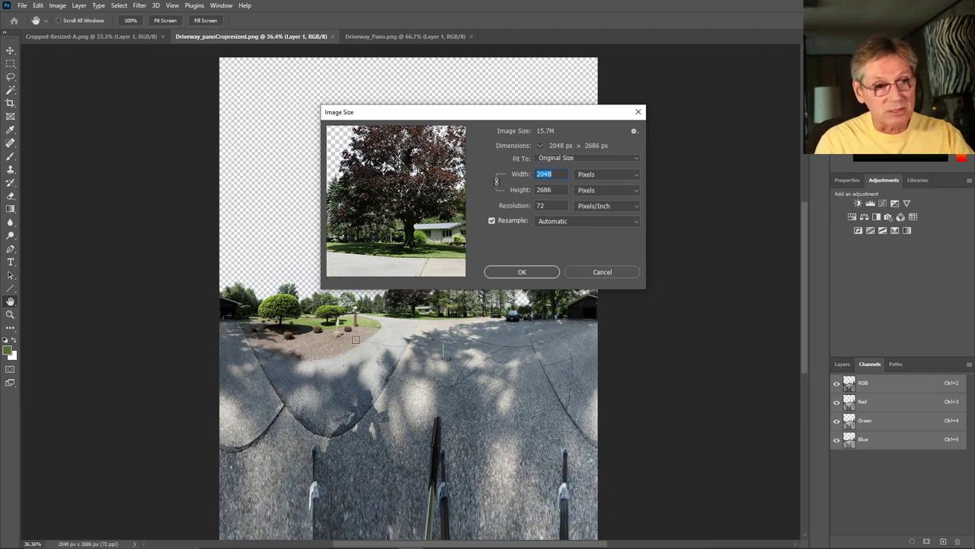
pyautogui.click(585, 272)
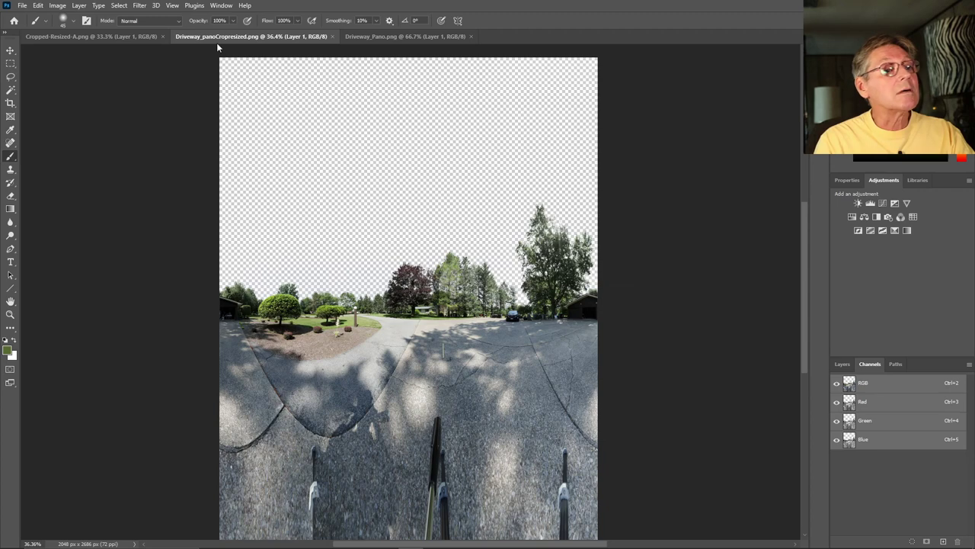
# Switch to Driveway_Pano.png and confirm its Image Size is 2048 × 1348 px
pyautogui.click(366, 38)
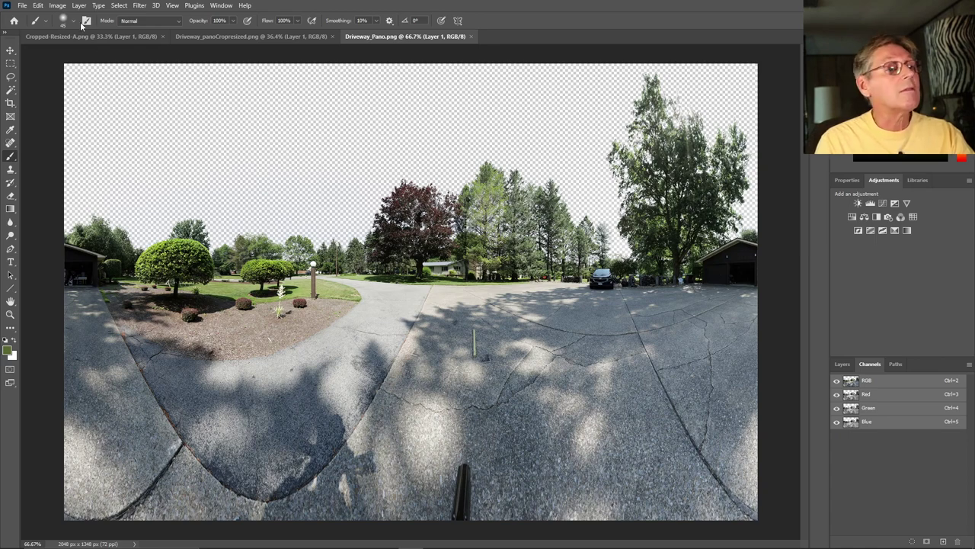
pyautogui.click(57, 6)
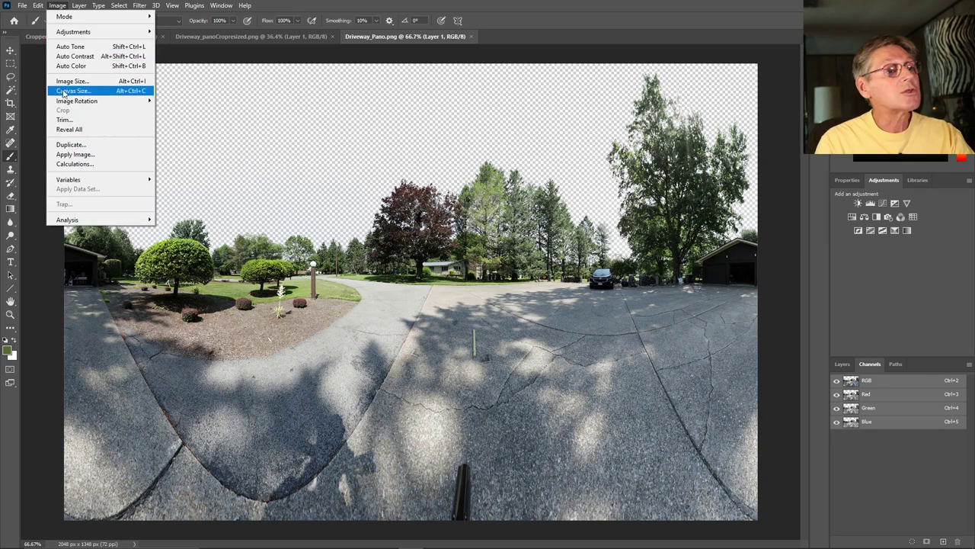
pyautogui.click(71, 81)
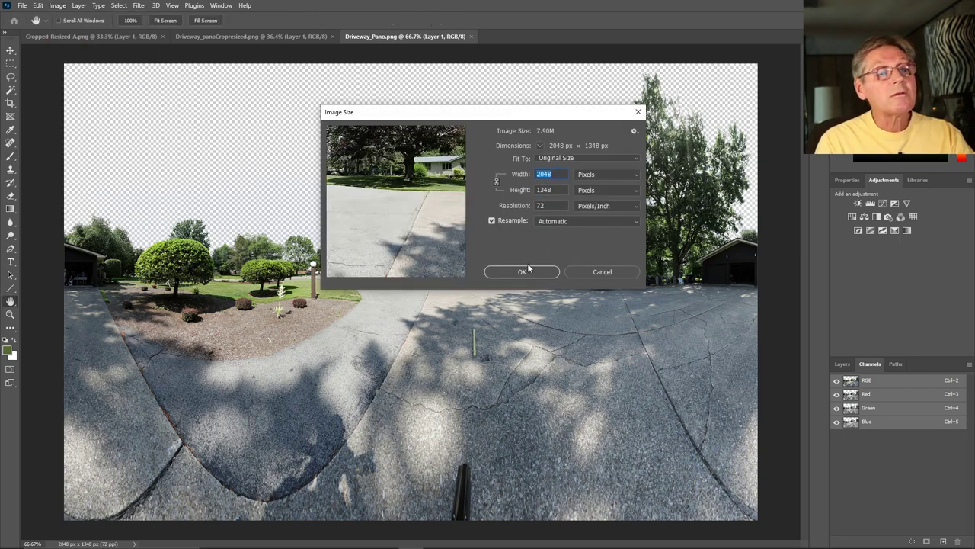
pyautogui.click(592, 272)
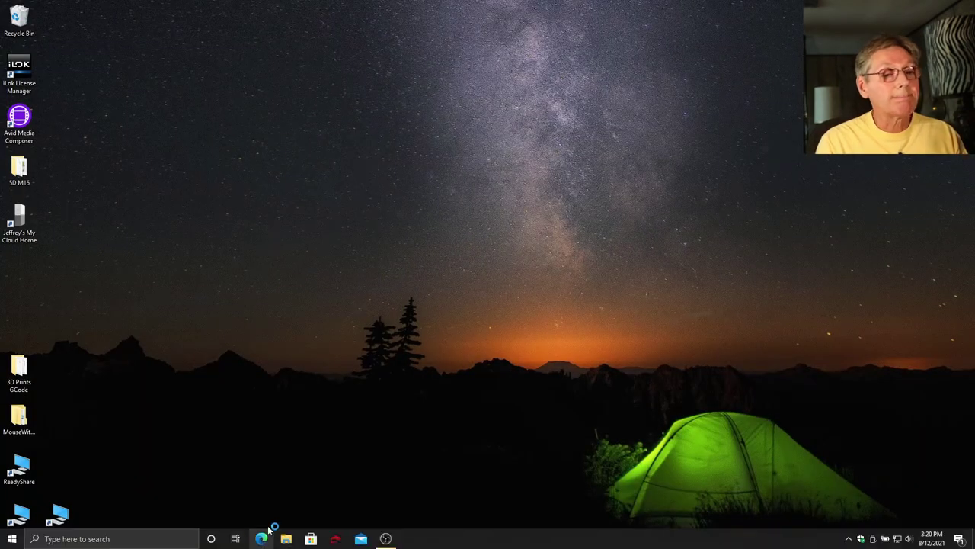
pyautogui.click(261, 541)
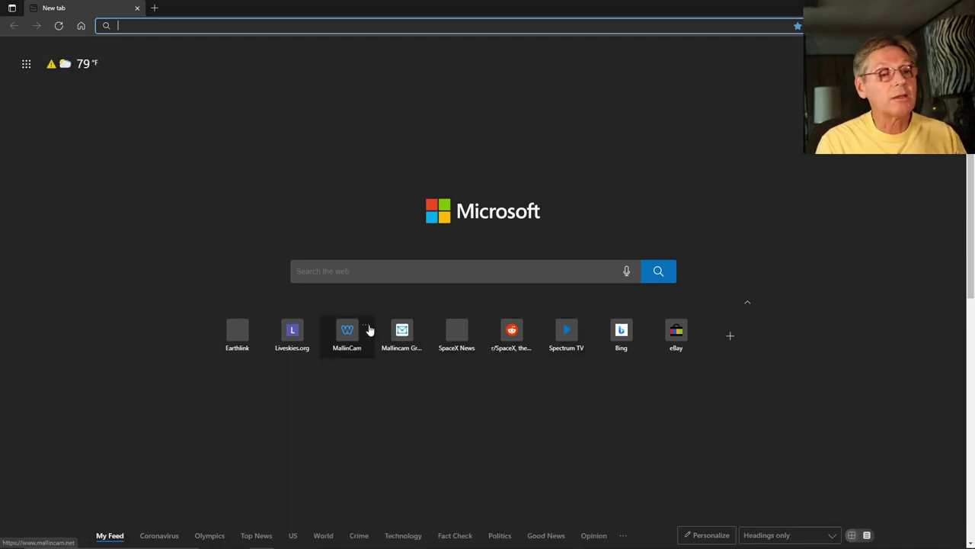
# Open the YouTube channel from Edge's Astro Imaging favorites and list its videos
pyautogui.click(798, 25)
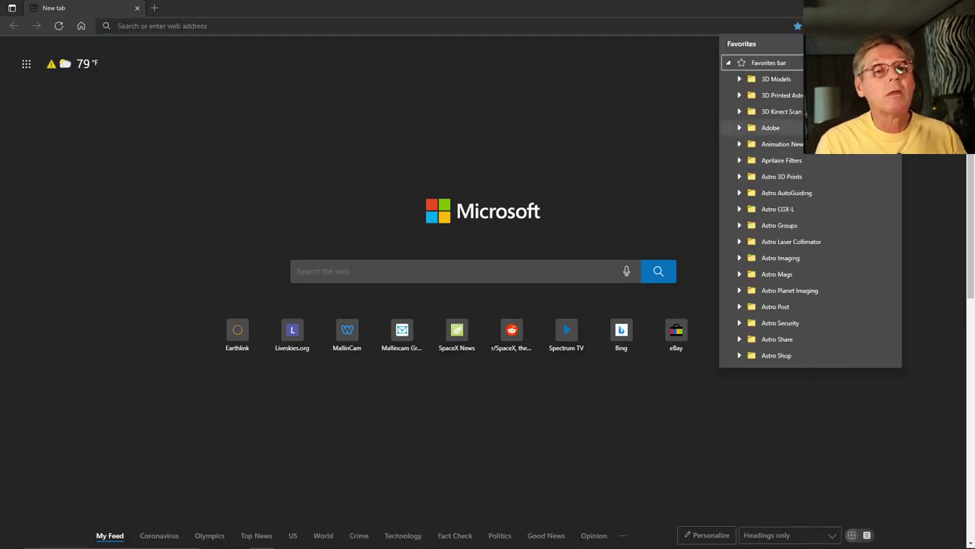
pyautogui.click(801, 259)
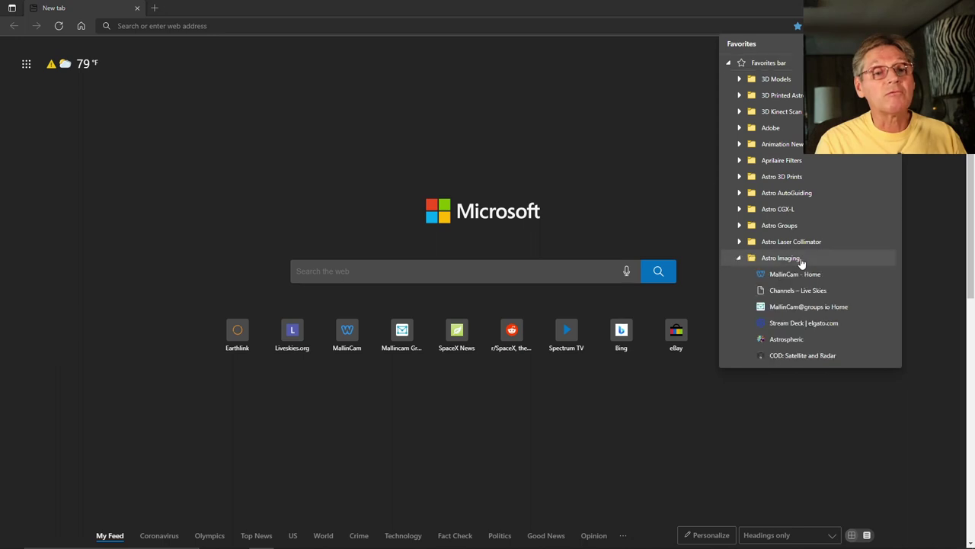
pyautogui.scroll(-3, 801, 263)
pyautogui.click(797, 282)
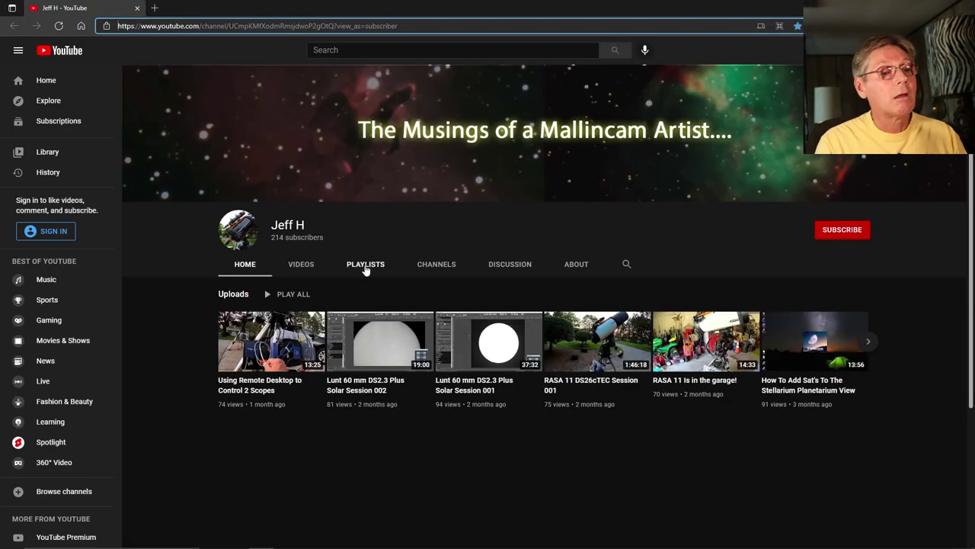
pyautogui.click(301, 263)
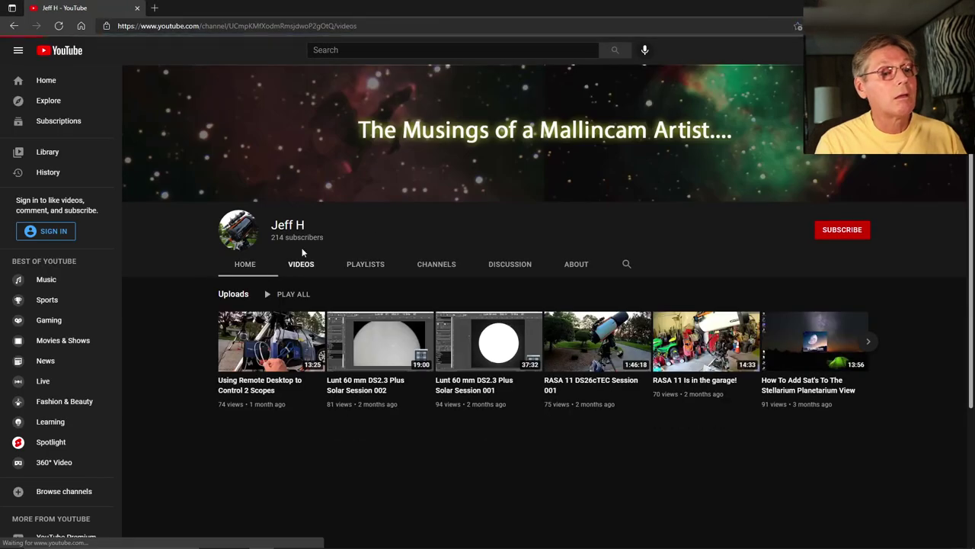
# Bring up the 'How to add a Panoramic Image to Stellarium' video, dismissing the YouTube TV promo
pyautogui.scroll(-2, 823, 321)
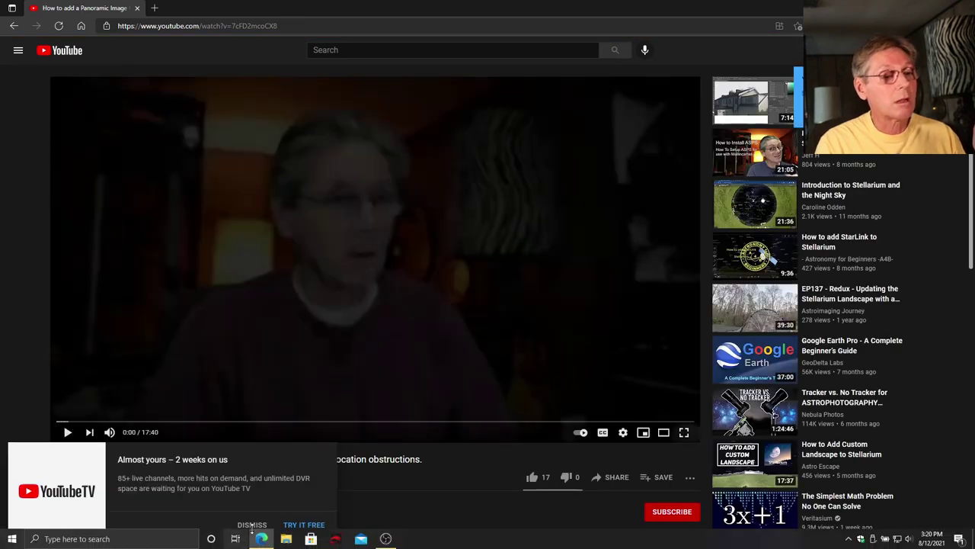
pyautogui.click(252, 525)
pyautogui.scroll(-4, 379, 381)
pyautogui.scroll(3, 378, 381)
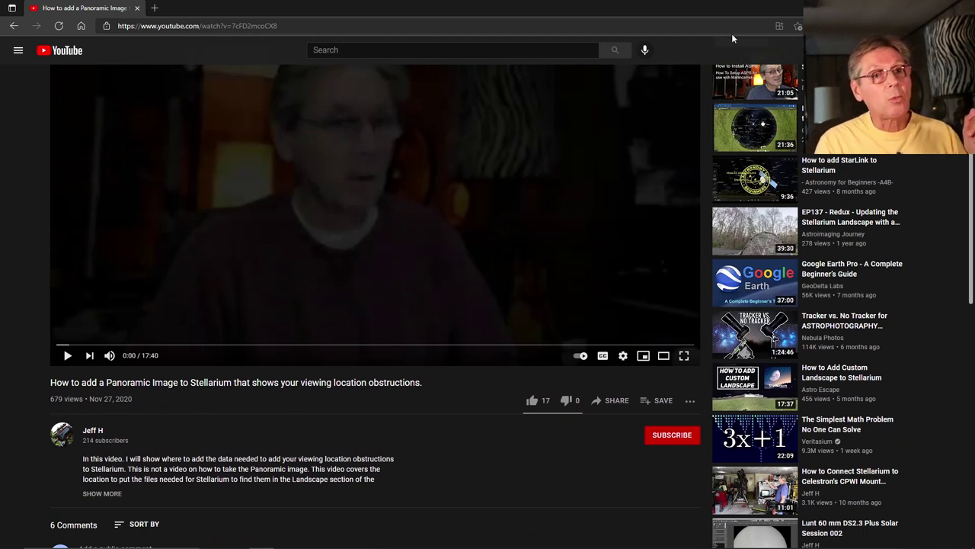
pyautogui.moveTo(409, 545)
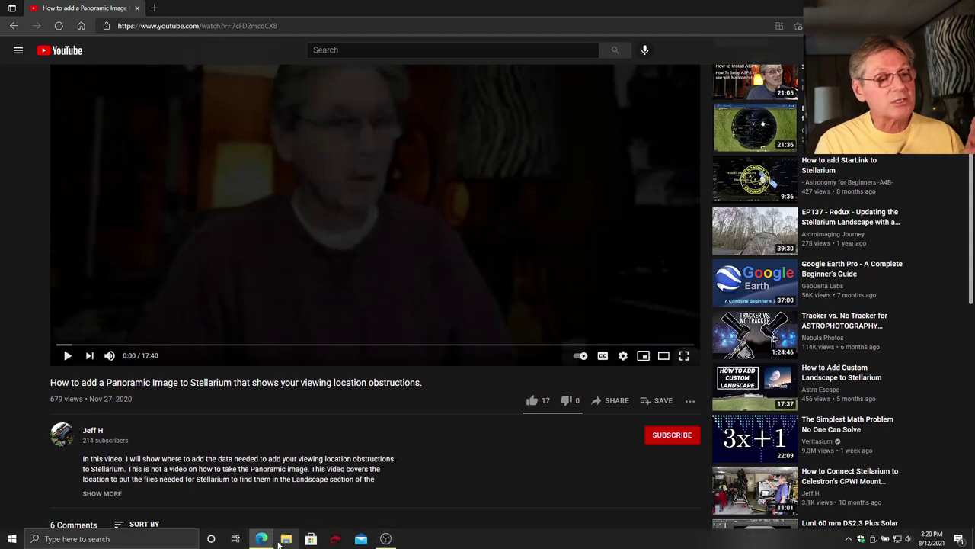
pyautogui.click(286, 538)
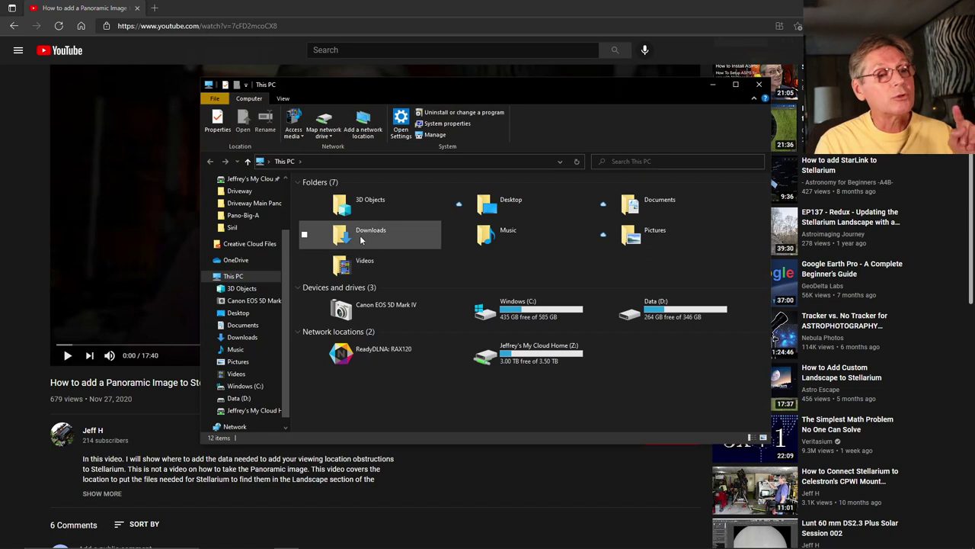
# Open landscape.ini from C:\Program Files\Stellarium\landscapes\Driveway in Notepad
pyautogui.doubleClick(503, 306)
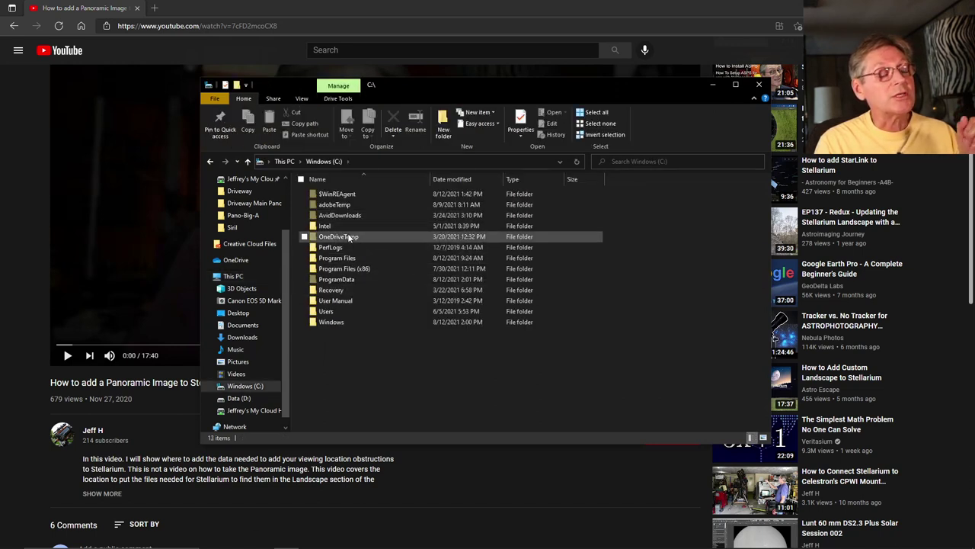
pyautogui.doubleClick(344, 260)
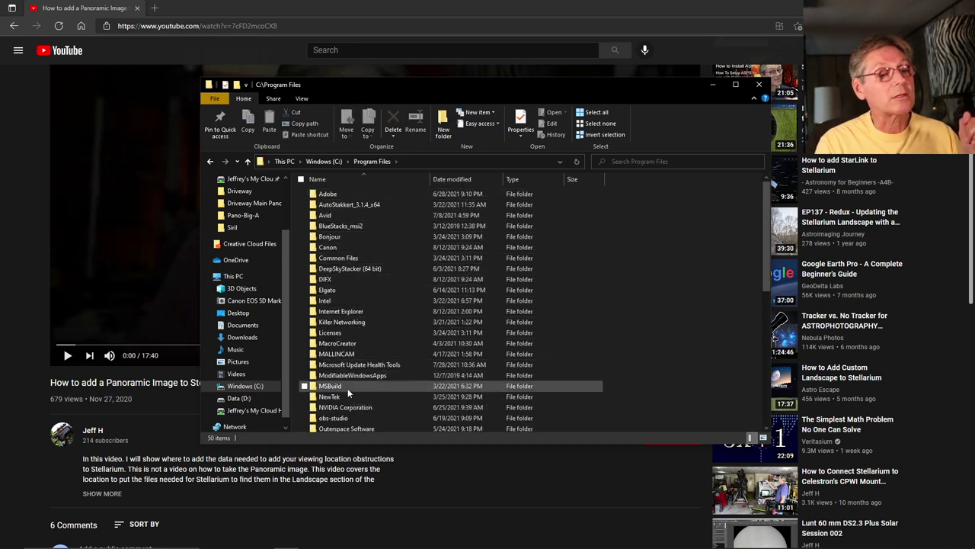
pyautogui.scroll(-5, 346, 391)
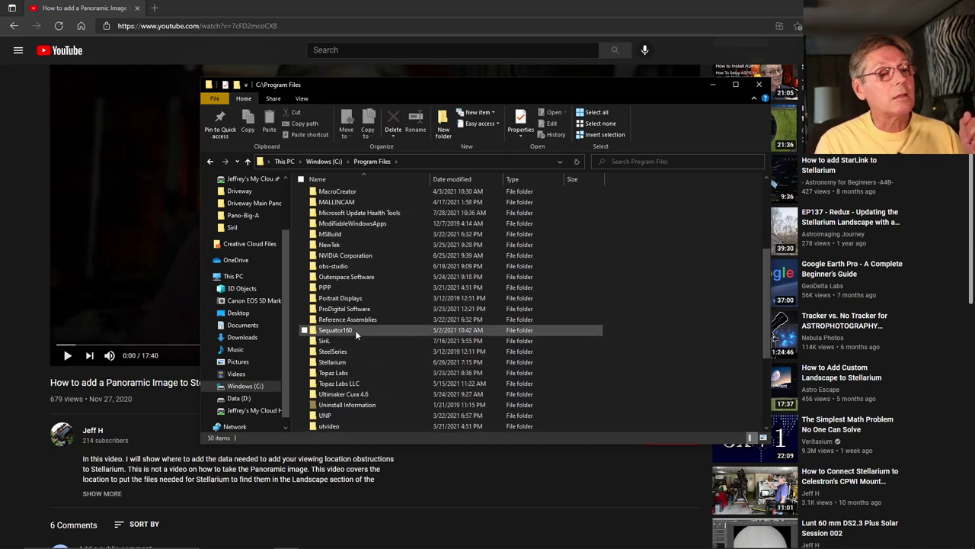
pyautogui.doubleClick(345, 363)
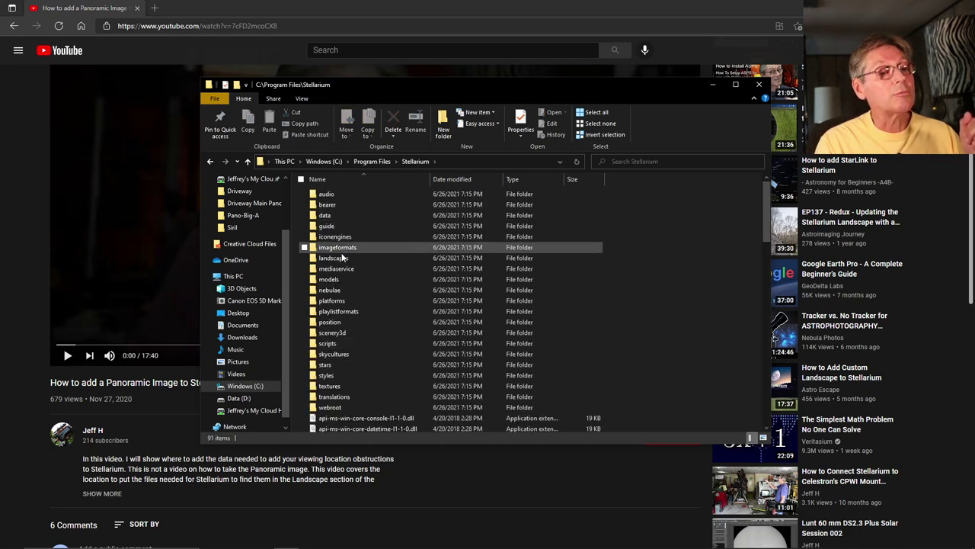
pyautogui.doubleClick(345, 257)
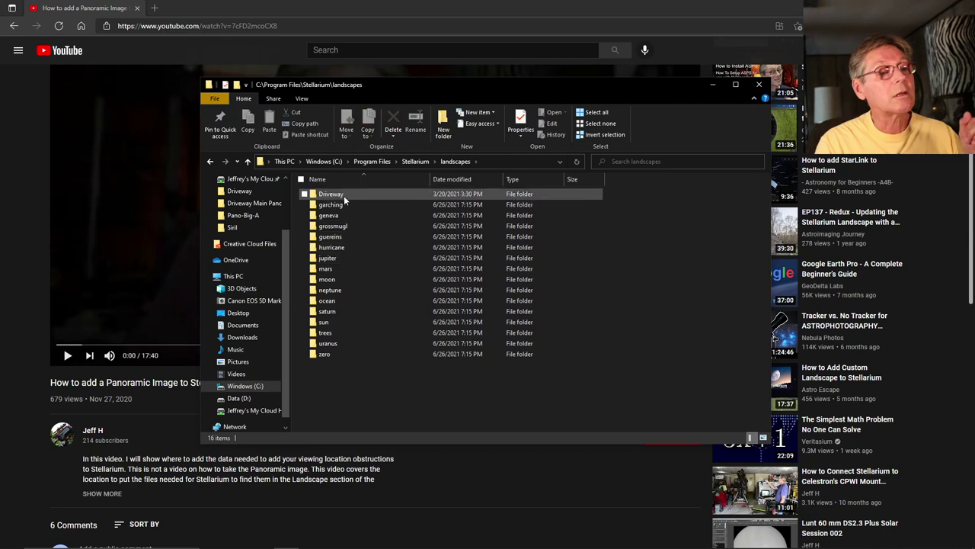
pyautogui.doubleClick(345, 196)
pyautogui.doubleClick(384, 205)
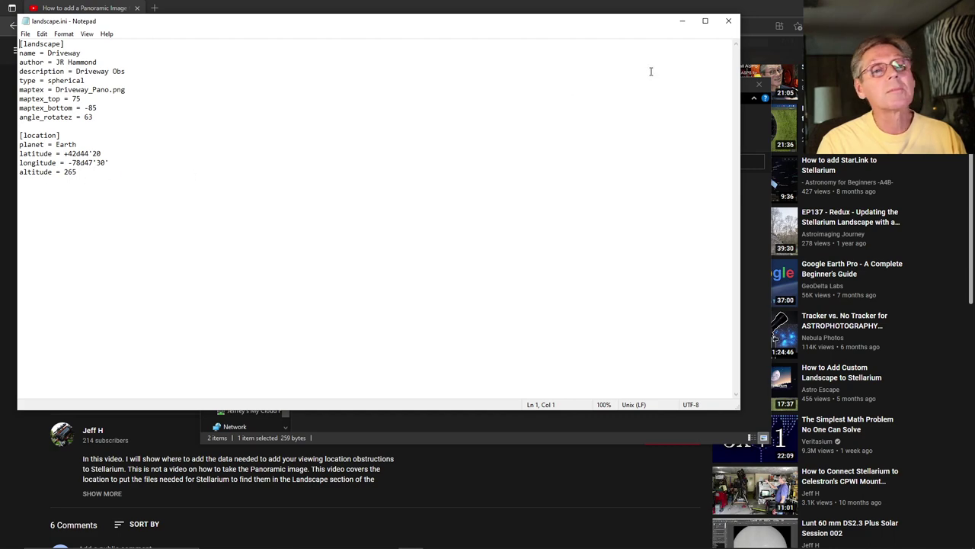
pyautogui.click(728, 22)
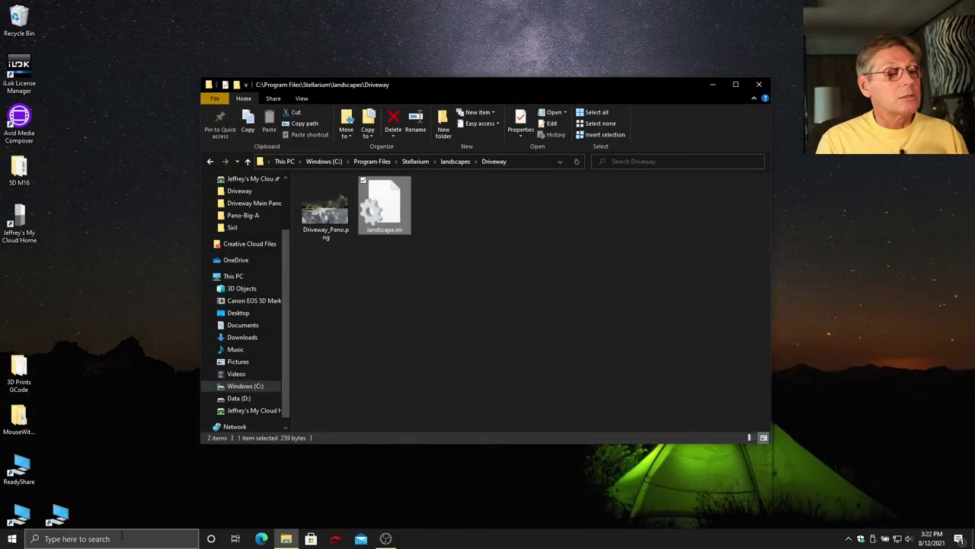
# Launch Stellarium from the Start menu's Astronomy group
pyautogui.click(12, 540)
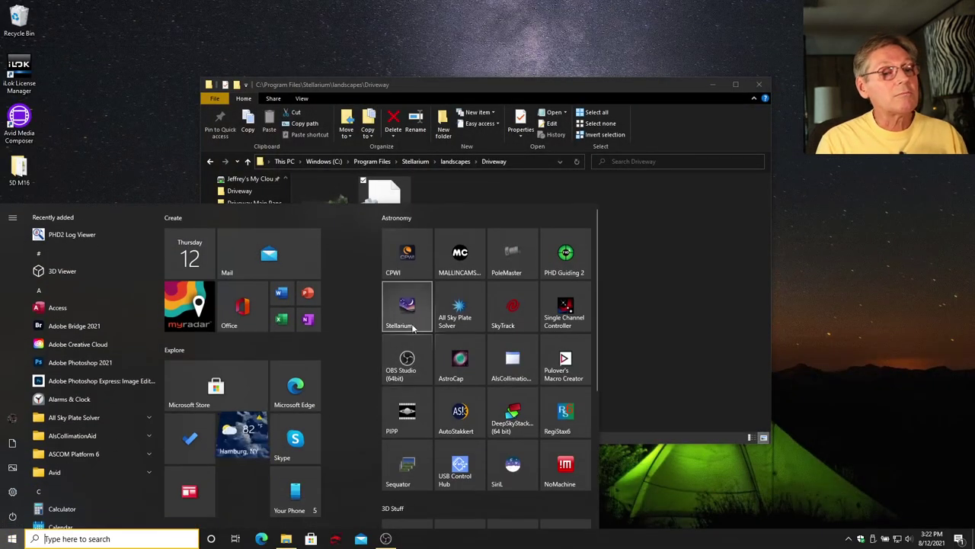
pyautogui.click(412, 320)
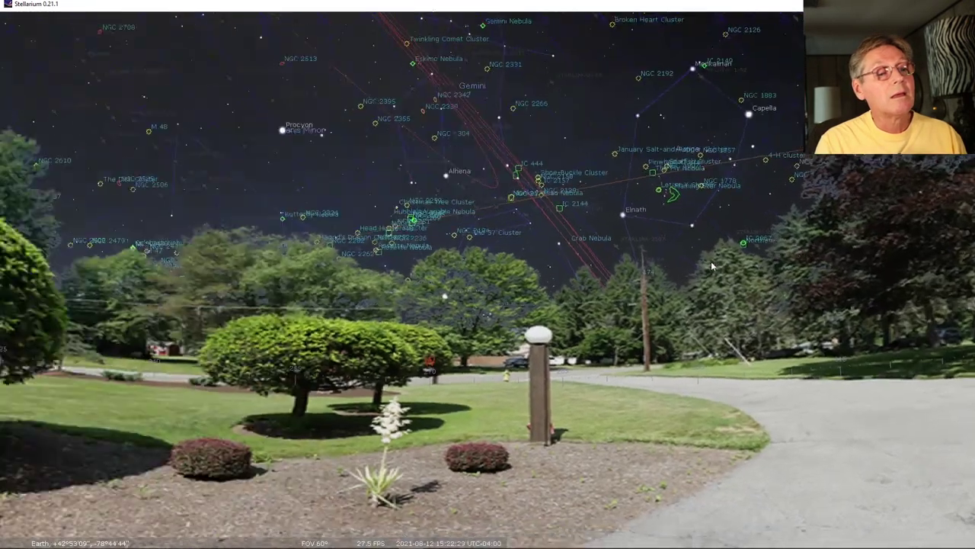
# Rotate the view toward the garden and lamp post of the driveway panorama
pyautogui.moveTo(445, 278); pyautogui.dragTo(504, 281)
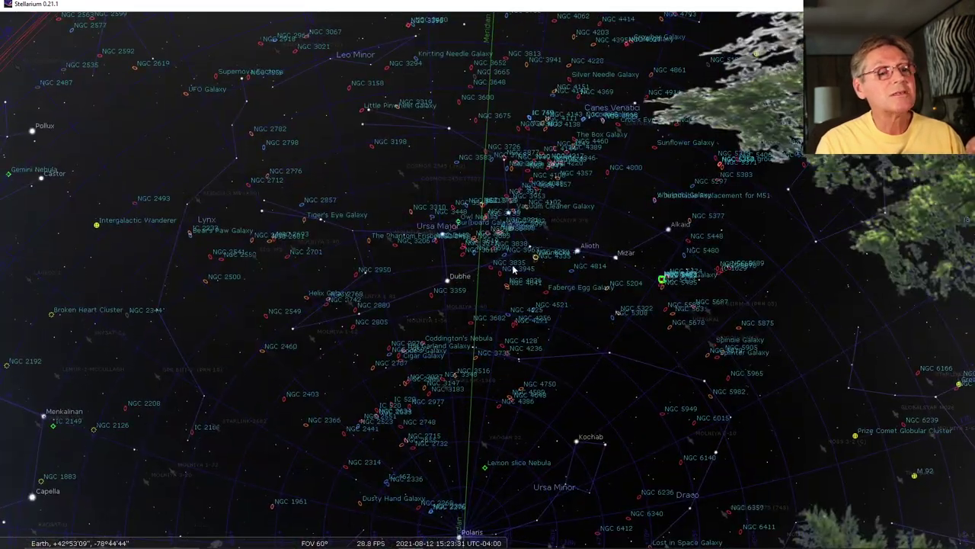
# Tilt below Polaris, select star HIP 107334, and pan toward the Big Dipper and Coma Berenices
pyautogui.press('Down')
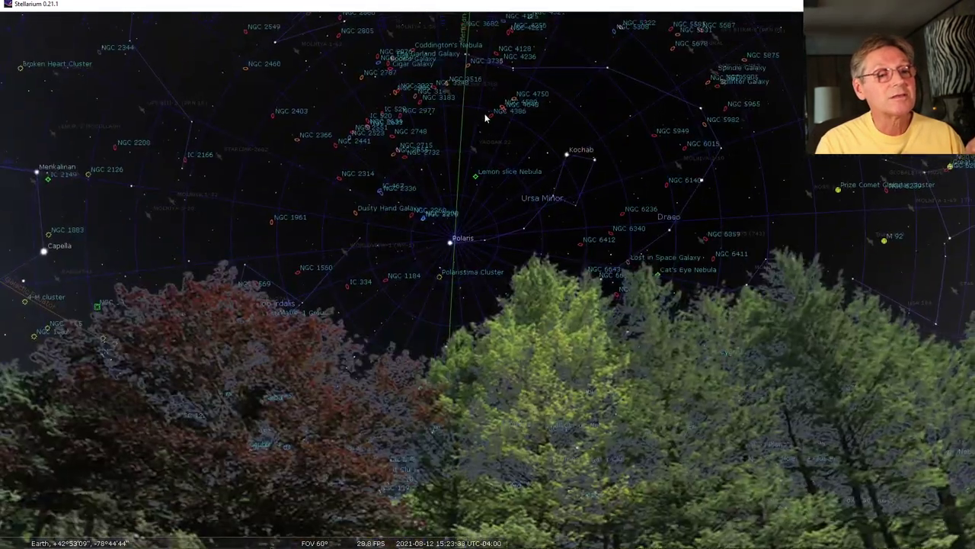
pyautogui.click(476, 282)
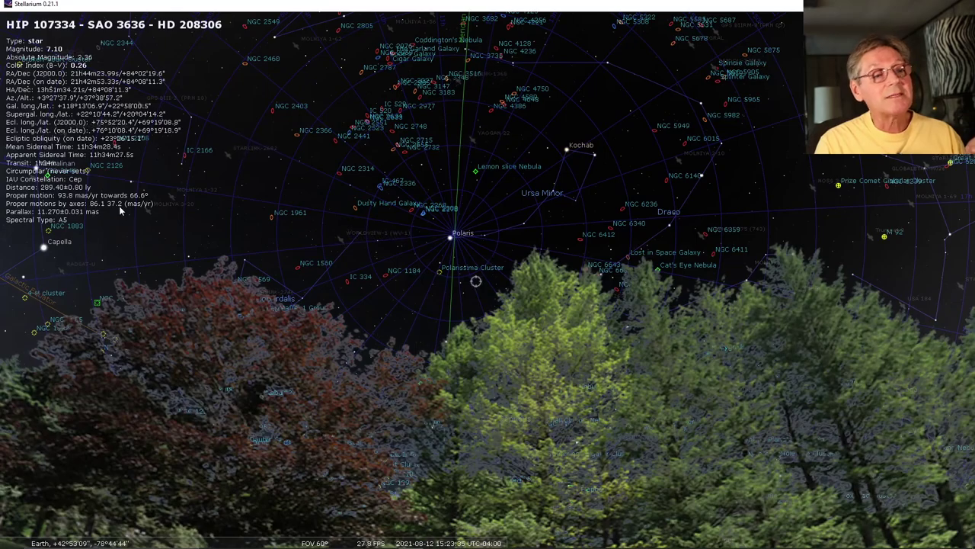
pyautogui.press('Up')
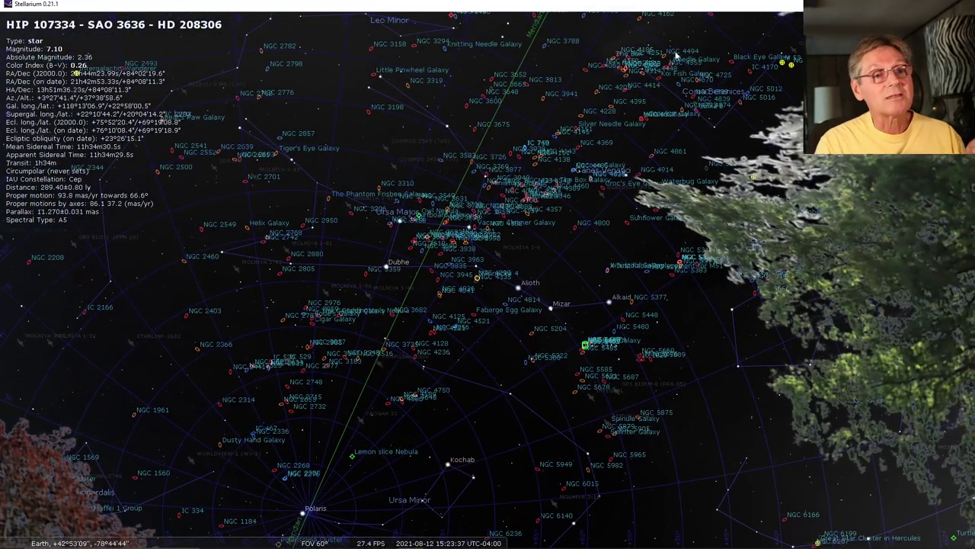
pyautogui.moveTo(674, 55); pyautogui.dragTo(577, 200)
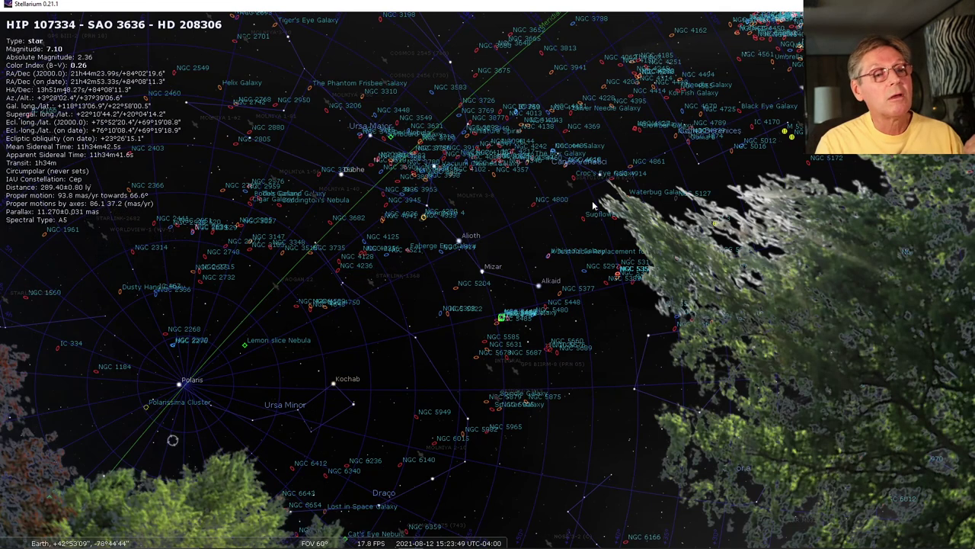
pyautogui.moveTo(468, 261); pyautogui.dragTo(590, 278)
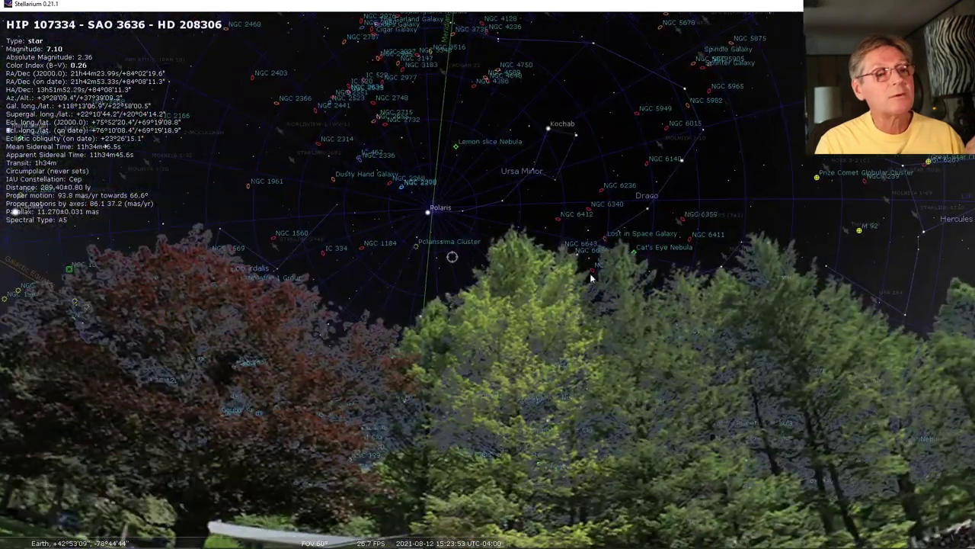
# Select star HIP 116188 near Polaris, then tilt down to the pavement at the nadir
pyautogui.press('Down')
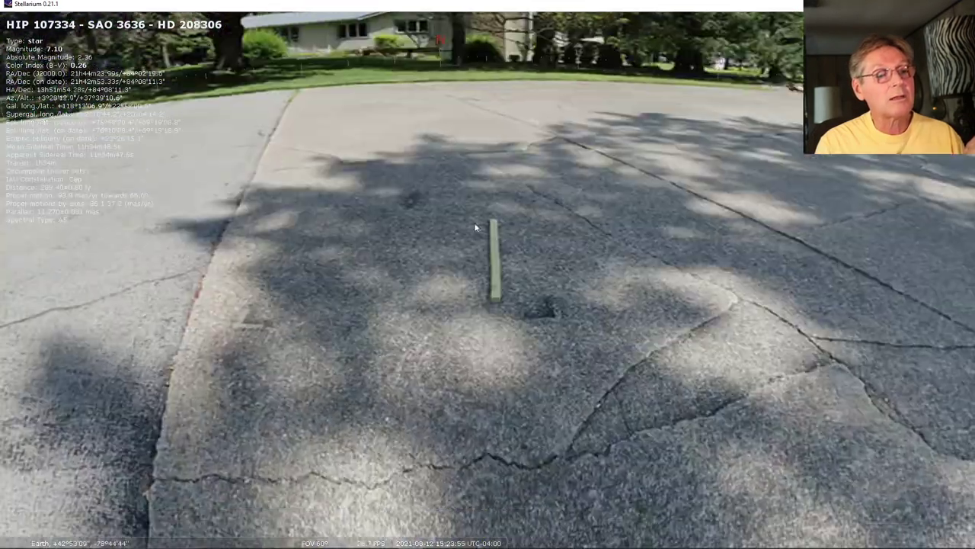
pyautogui.press('Up')
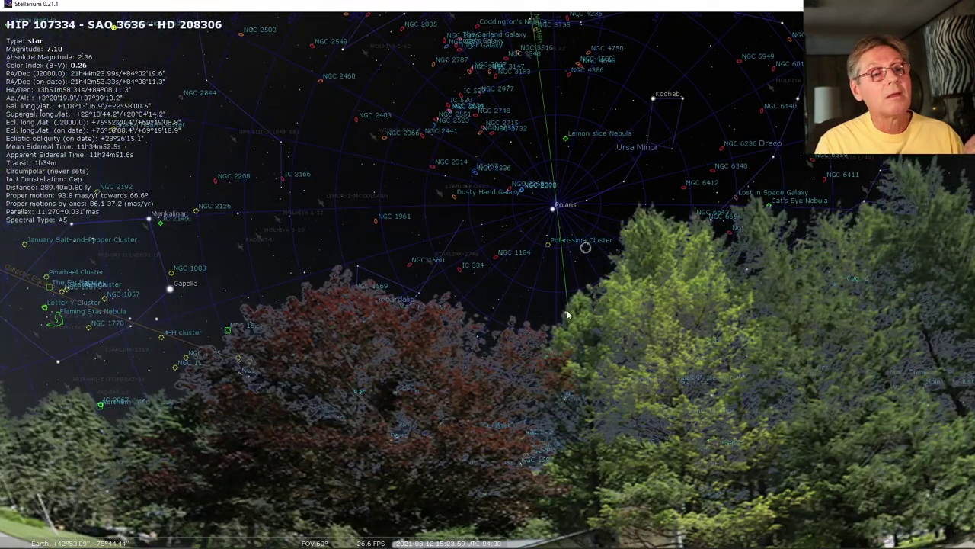
pyautogui.click(554, 359)
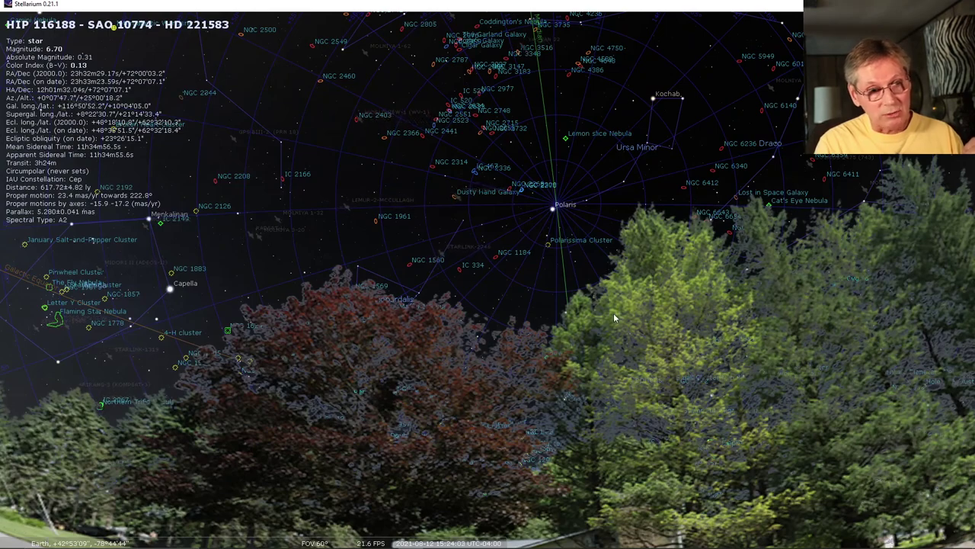
pyautogui.press('Down')
pyautogui.press('Down')
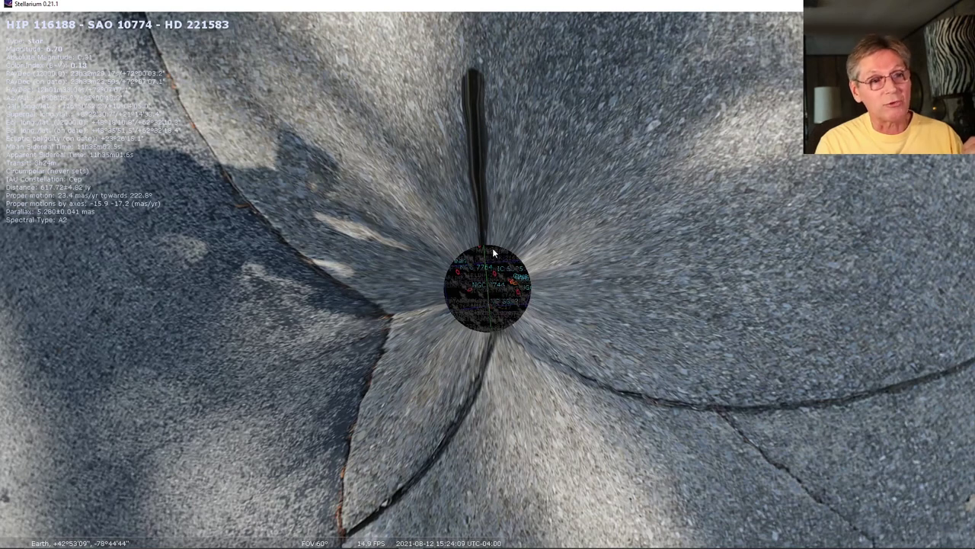
# Pan the Stellarium view from the pavement up to the sky and round toward the driveway and house
pyautogui.moveTo(506, 263); pyautogui.dragTo(385, 389)
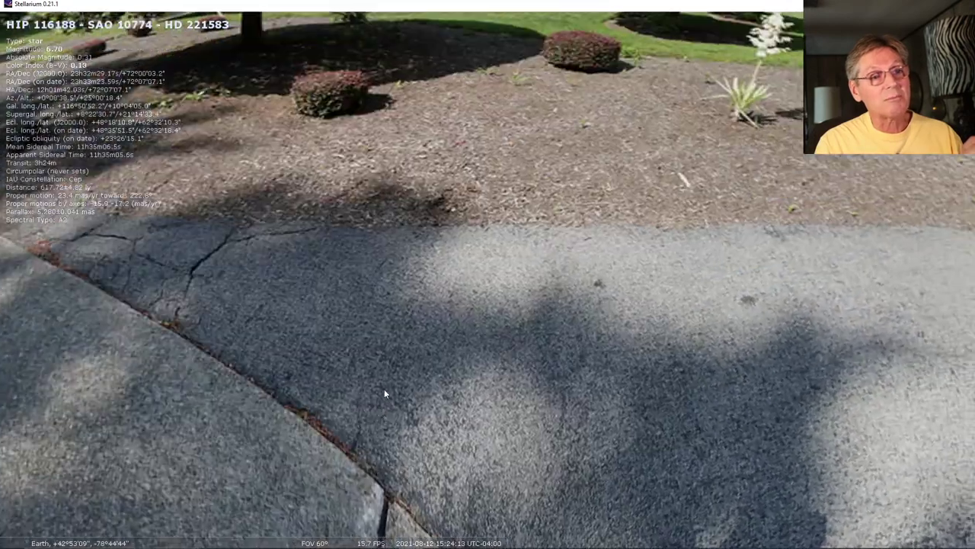
pyautogui.press('Up')
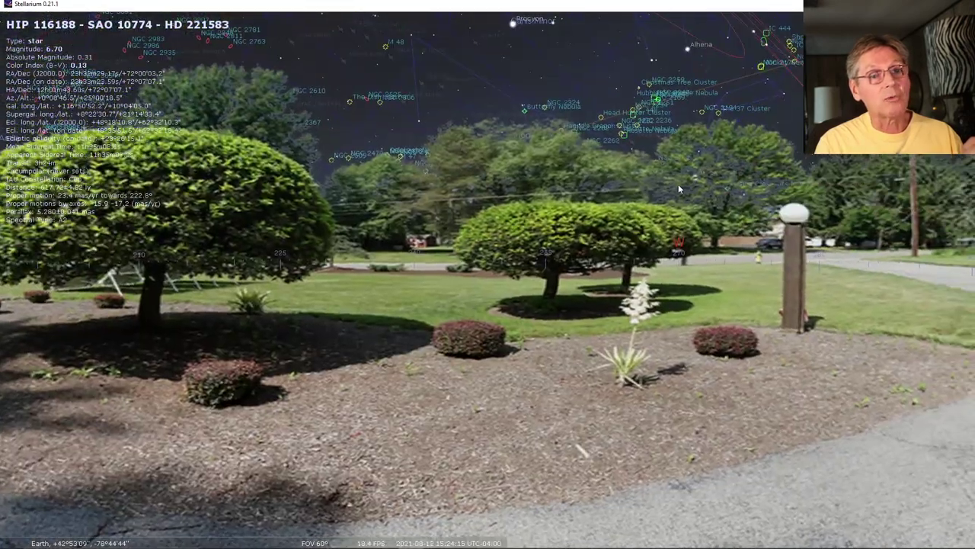
pyautogui.moveTo(678, 183); pyautogui.dragTo(327, 151)
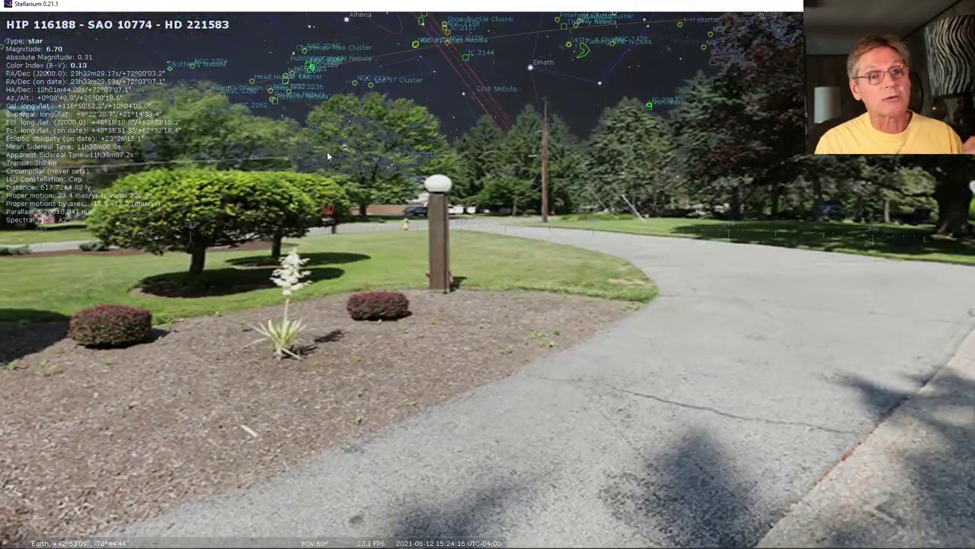
pyautogui.moveTo(915, 290); pyautogui.dragTo(497, 298)
pyautogui.press('Right')
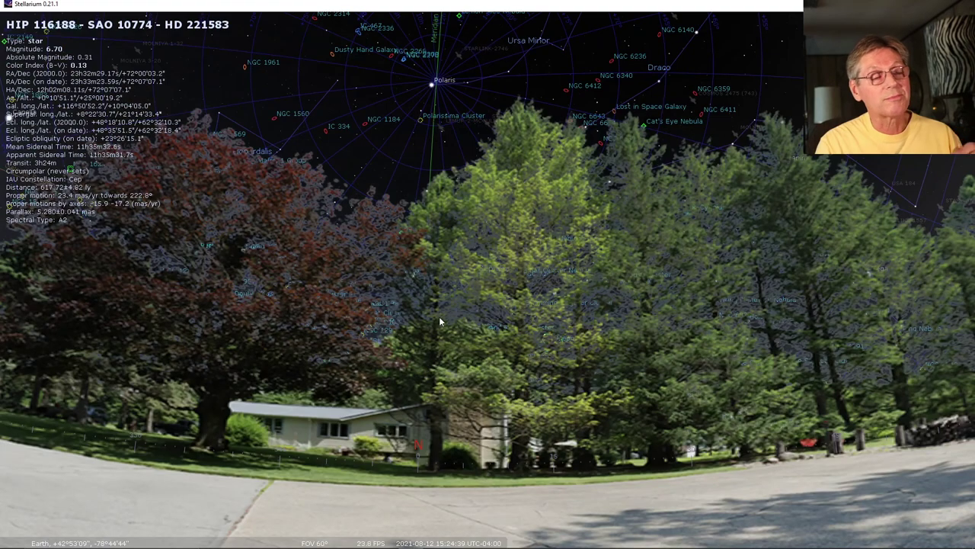
# Sweep the view across the house and trees and down toward the road
pyautogui.moveTo(439, 316); pyautogui.dragTo(569, 253)
pyautogui.press('Down')
pyautogui.press('Right')
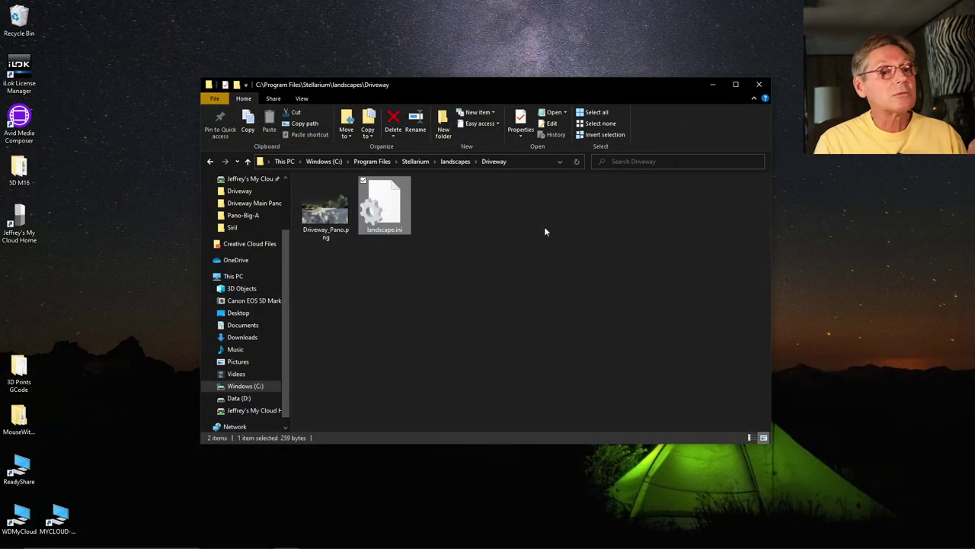
# Close the Driveway folder window and restore OBS Studio from the taskbar
pyautogui.click(760, 84)
pyautogui.moveTo(199, 544)
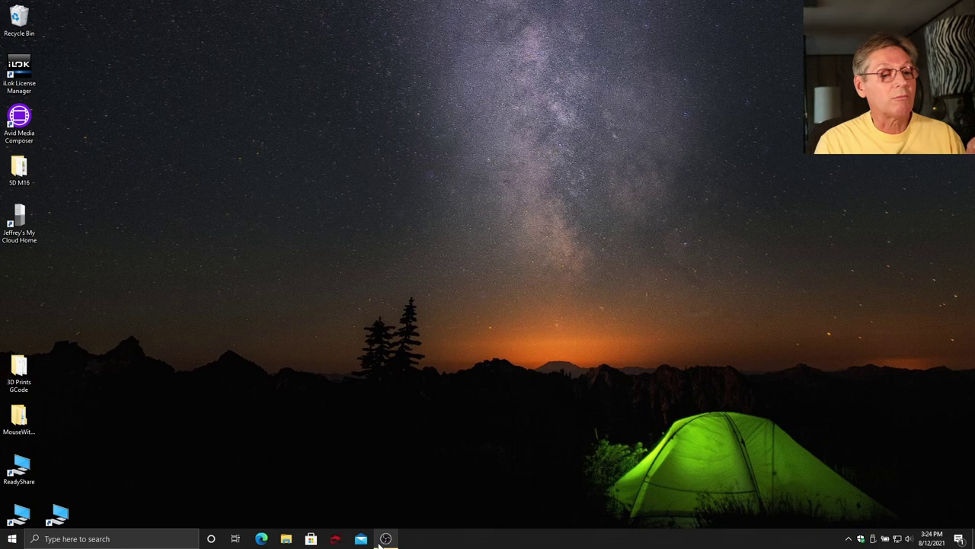
pyautogui.moveTo(385, 540)
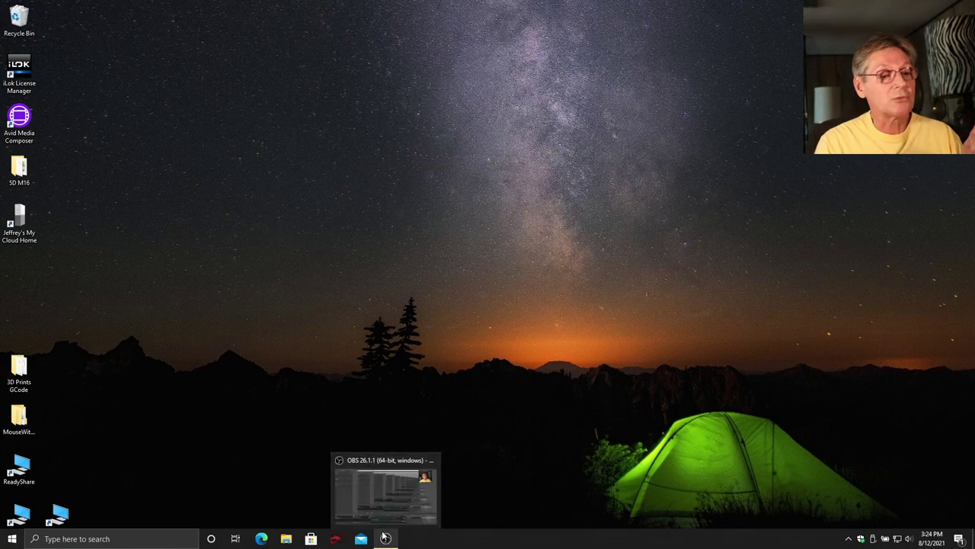
pyautogui.click(388, 538)
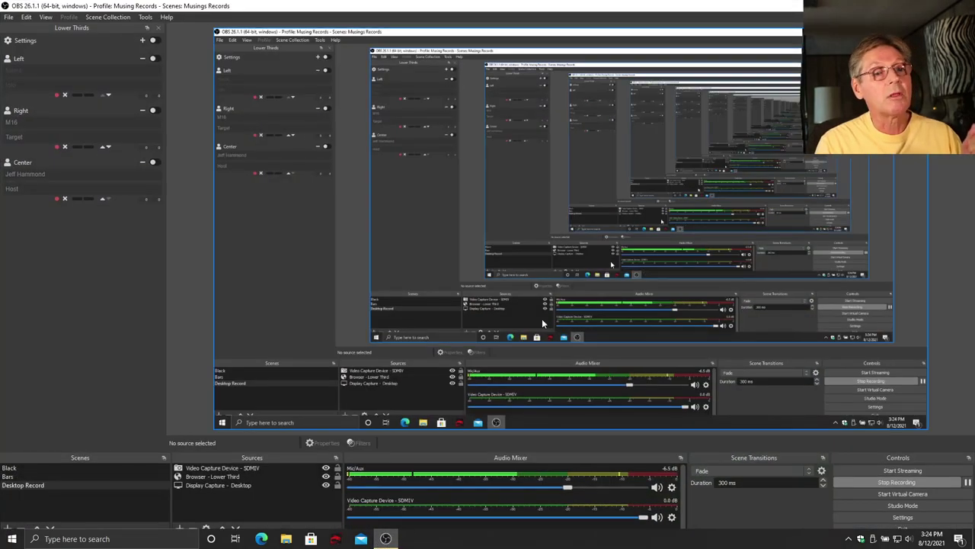